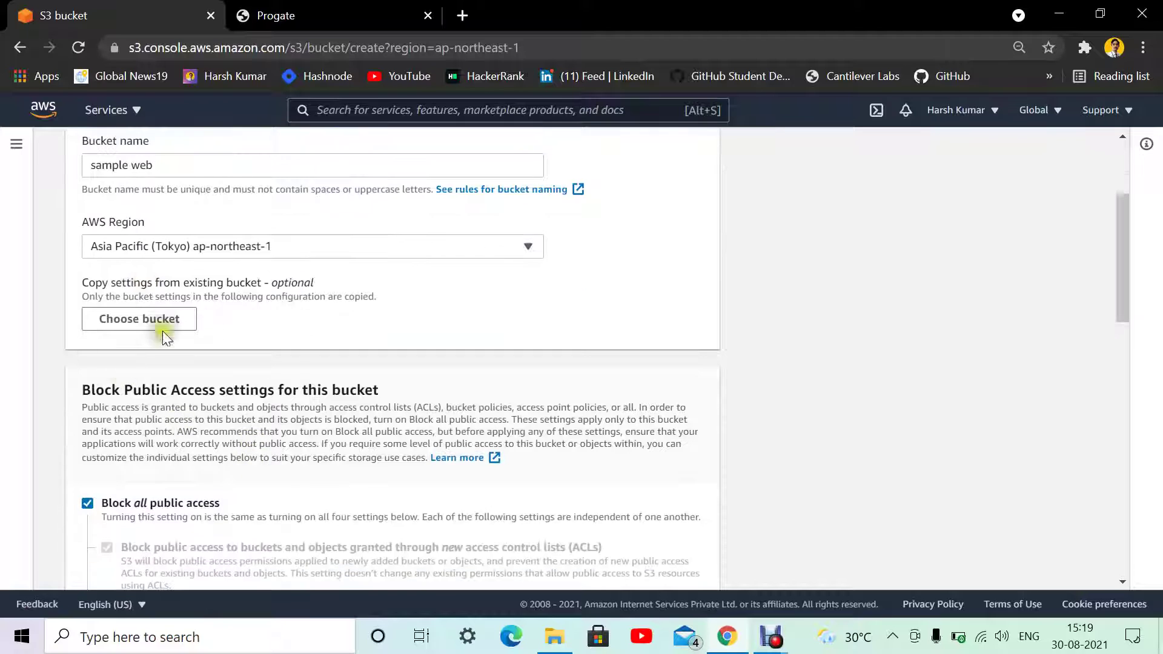
Turn off Block all public access for the new bucket and try to create it.
scroll(83, 208, "down", 2)
scroll(105, 303, "up", 3)
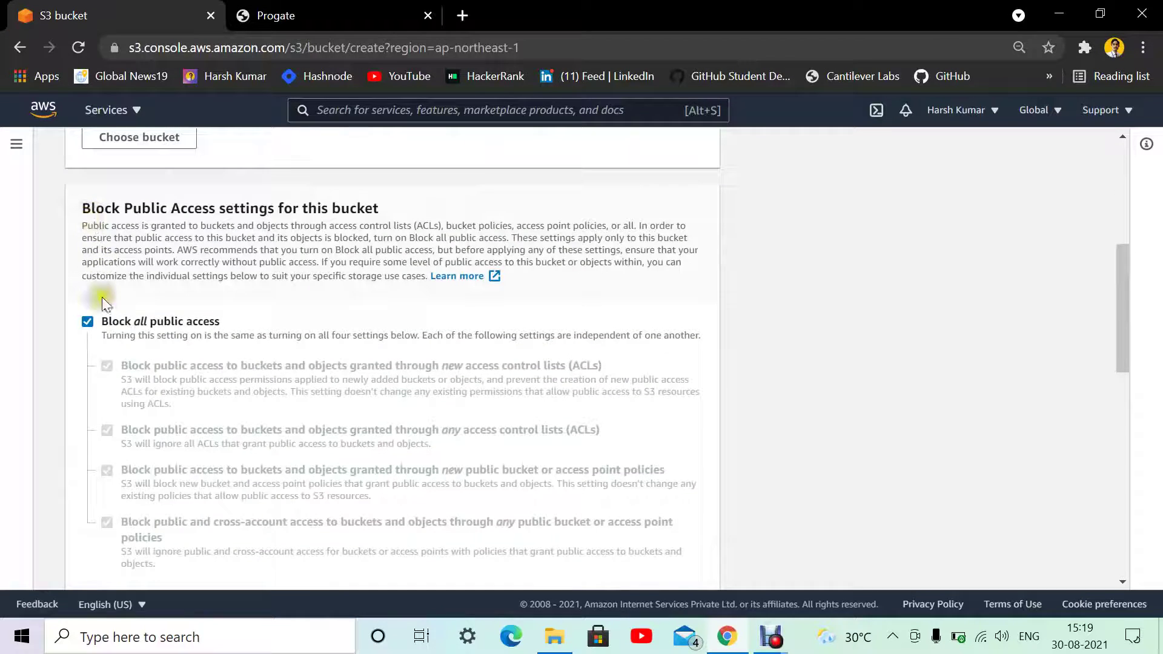
left_click(88, 321)
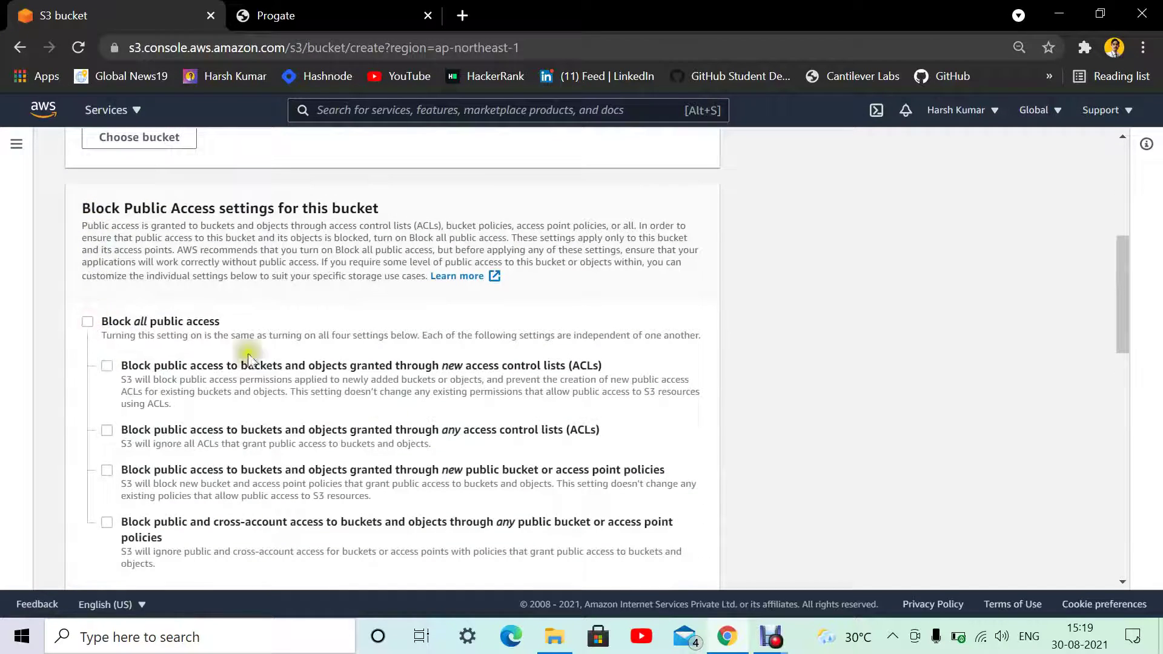
scroll(445, 437, "down", 6)
scroll(445, 437, "down", 9)
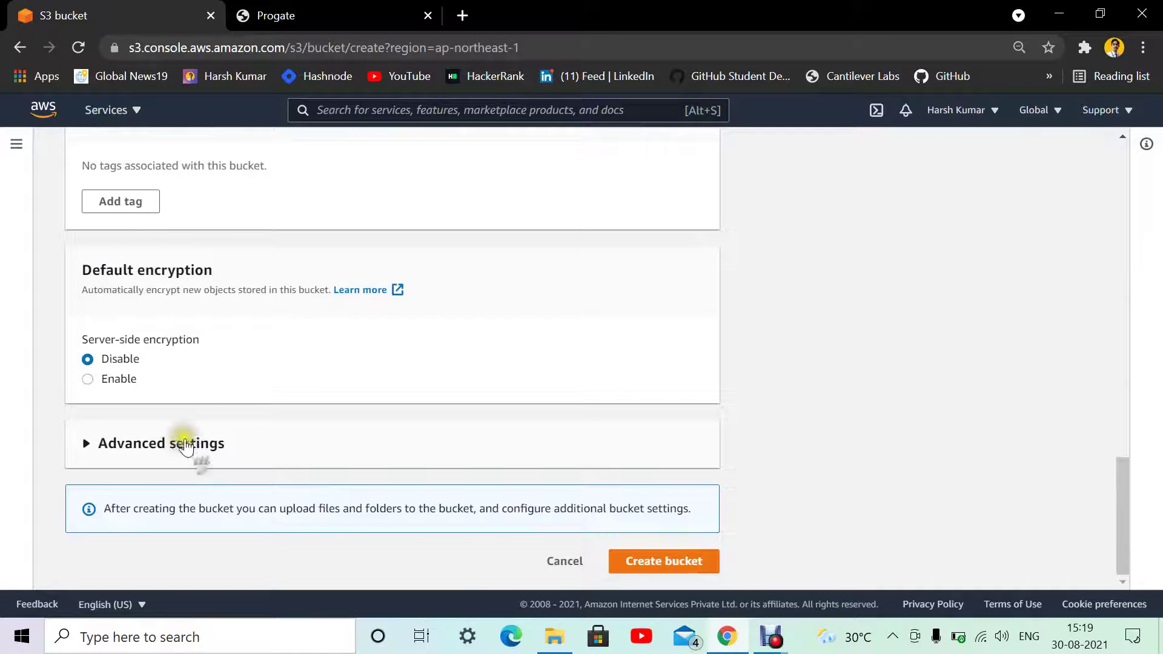
left_click(646, 562)
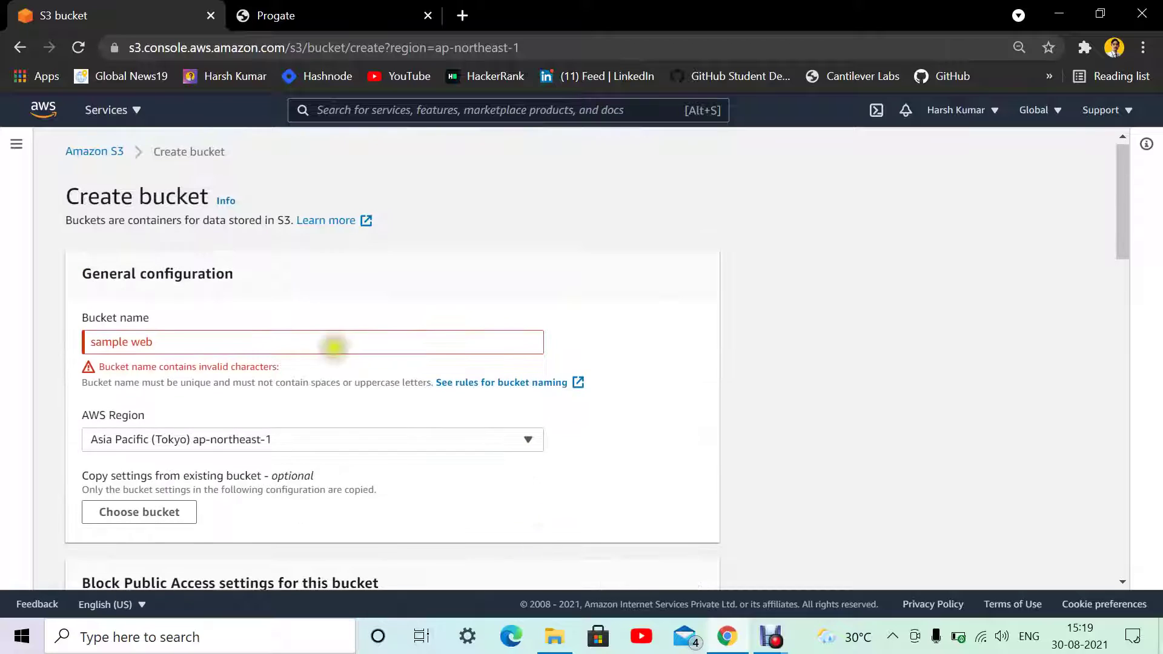
Replace the space in the bucket name with a hyphen and append 06, giving sample-web06.
left_click(124, 337)
left_click(133, 342)
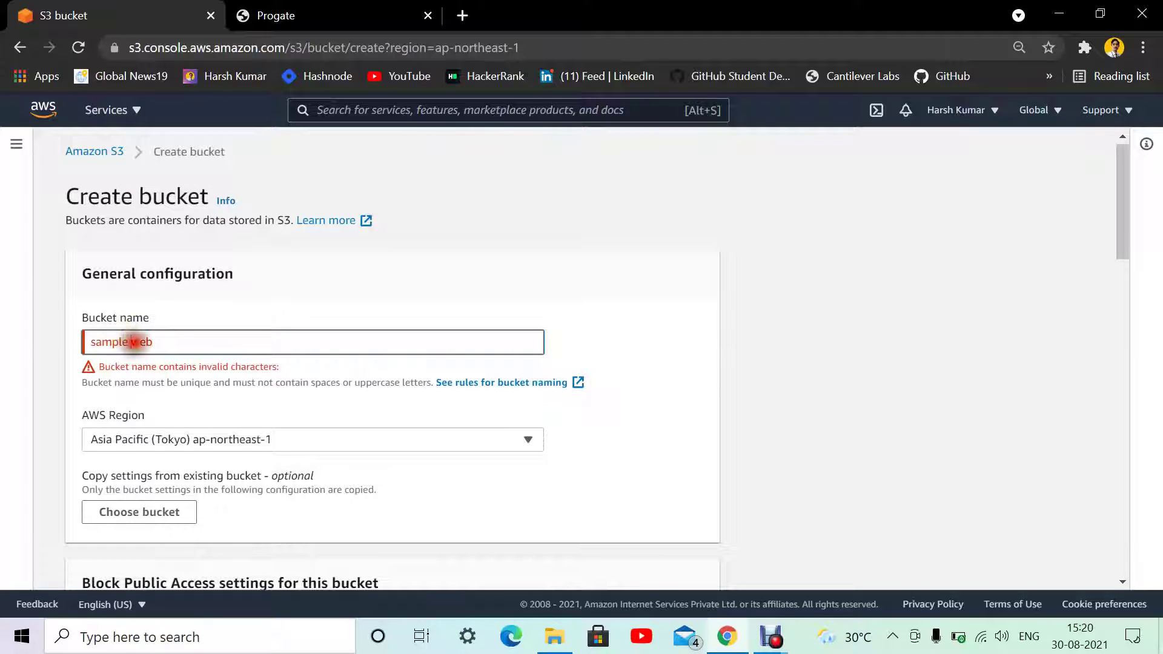
key("BackSpace")
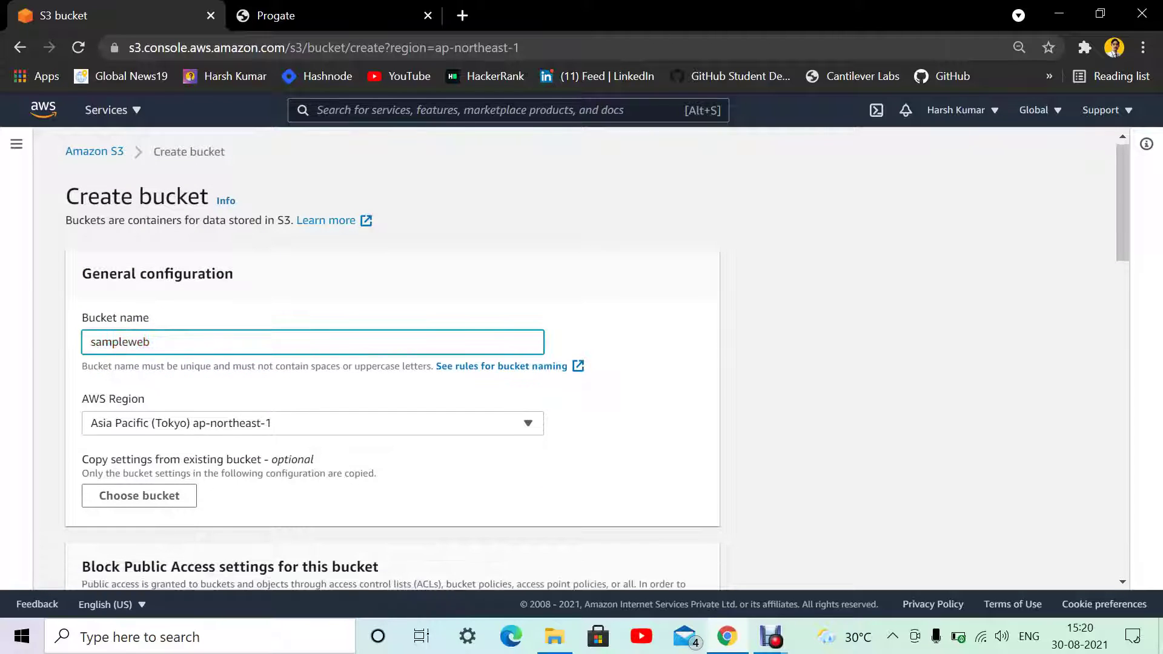
type("-")
left_click(167, 342)
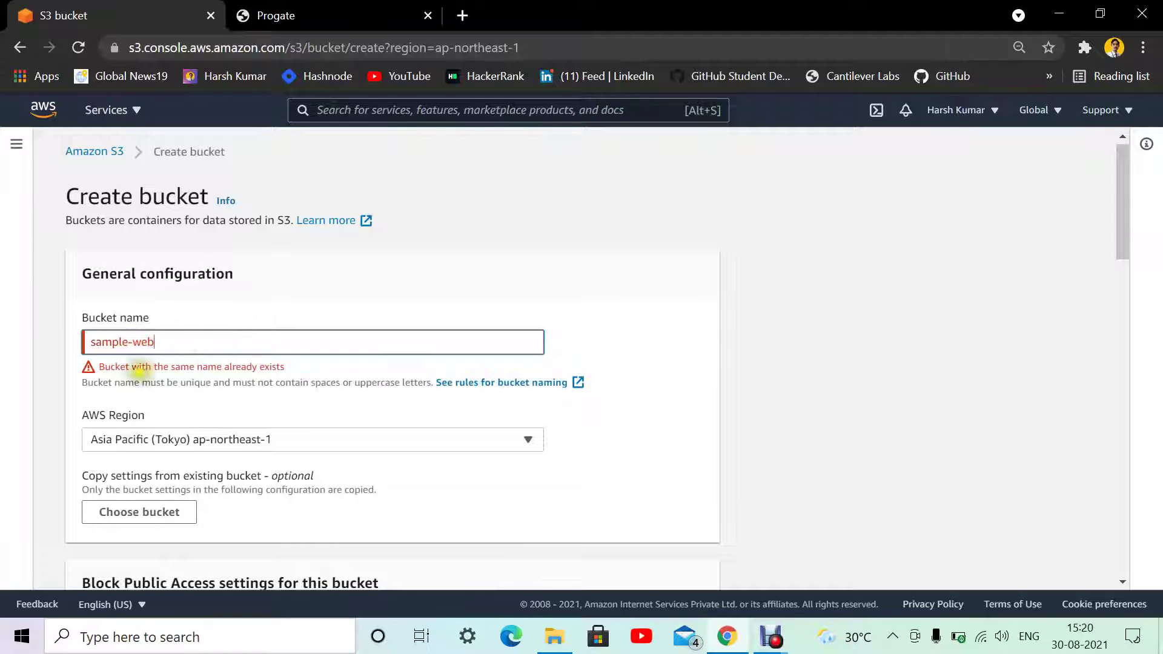
left_click_drag(195, 368, 260, 385)
left_click(200, 341)
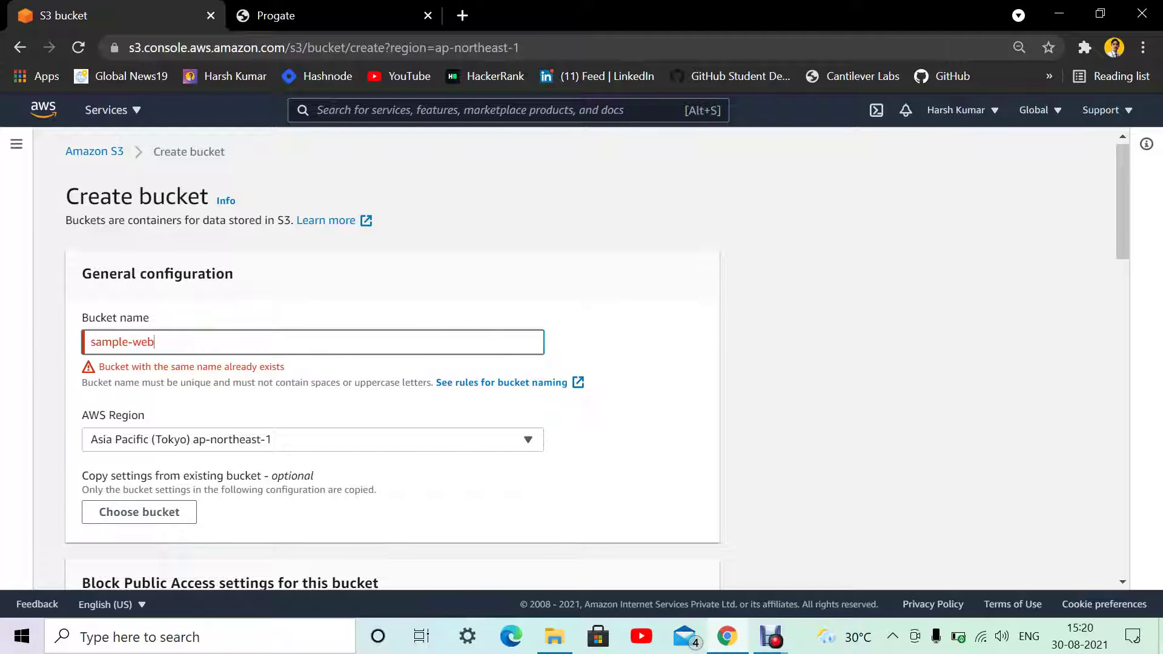
type("06")
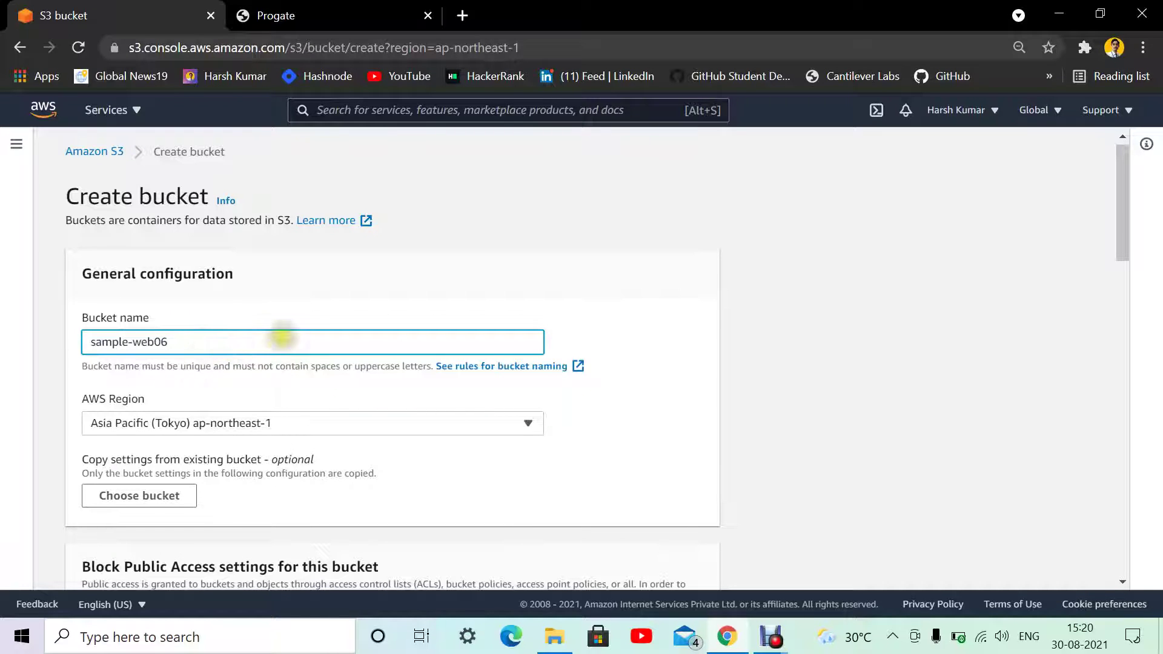
Try to create the sample-web06 bucket with the current settings, rechecking the bucket configuration.
scroll(436, 412, "down", 5)
scroll(649, 489, "down", 10)
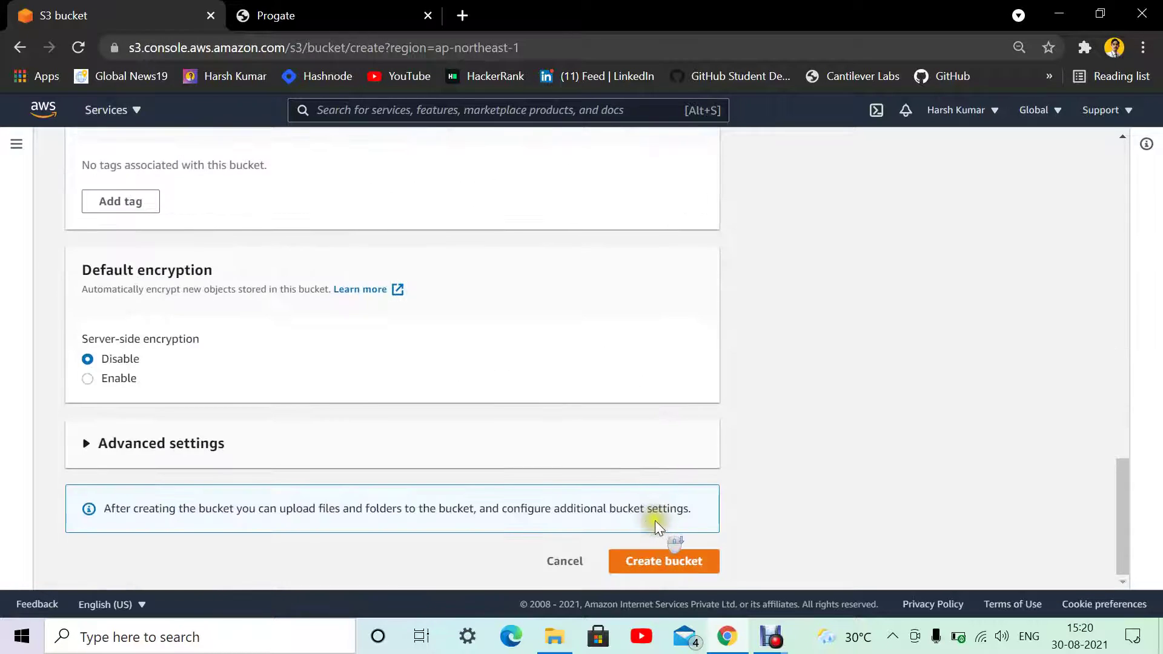
left_click(681, 564)
scroll(469, 424, "up", 15)
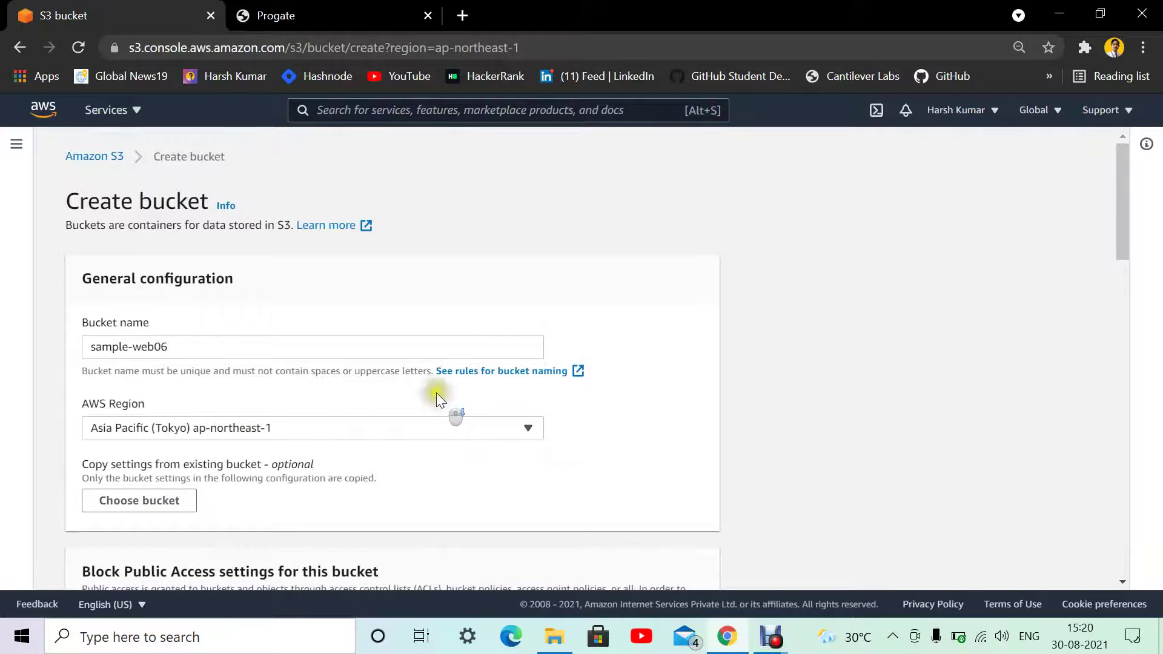
scroll(437, 397, "down", 15)
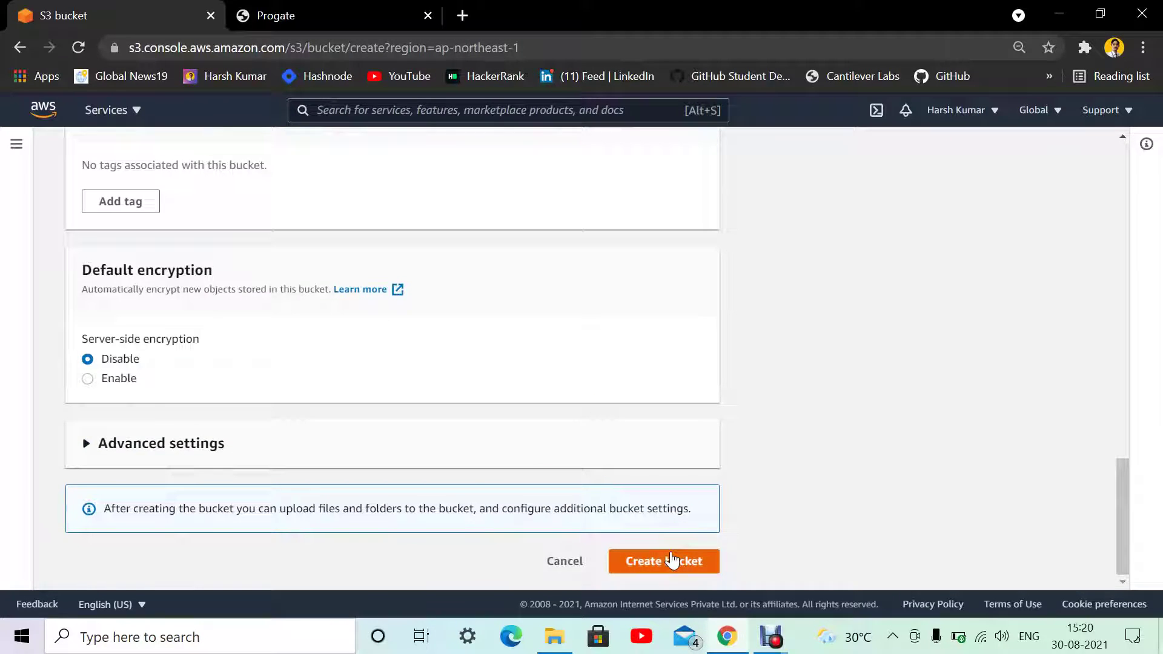
scroll(472, 465, "up", 15)
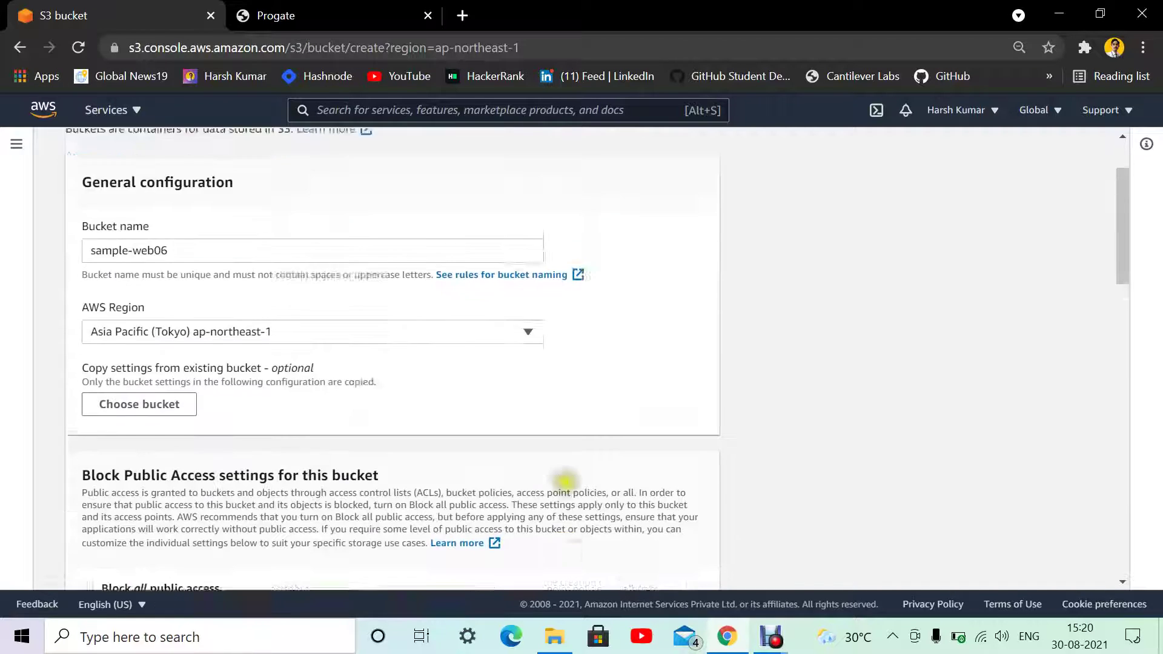
scroll(479, 387, "down", 15)
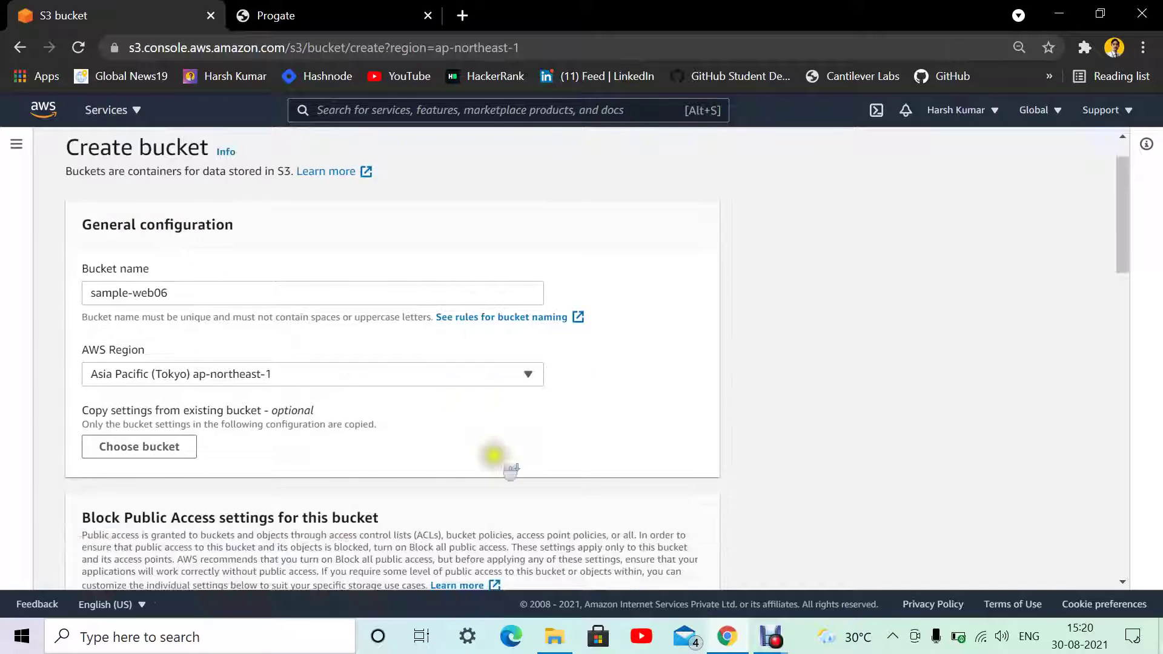
left_click(638, 562)
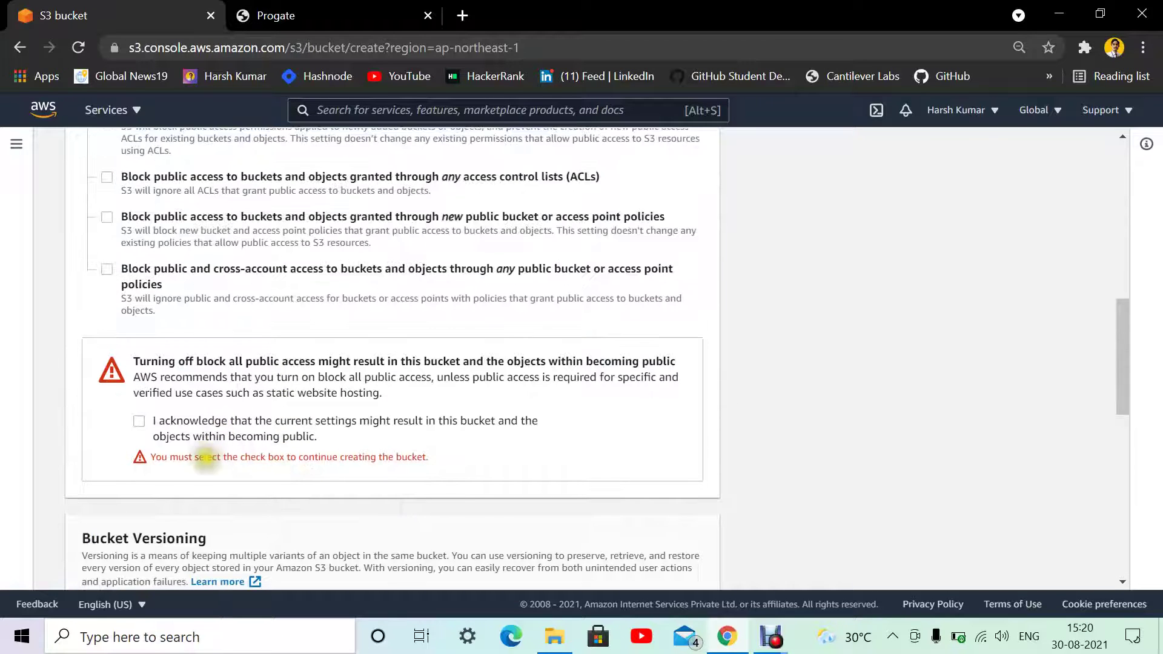
Acknowledge that the settings might make the bucket and its objects public, and create the bucket.
left_click(139, 421)
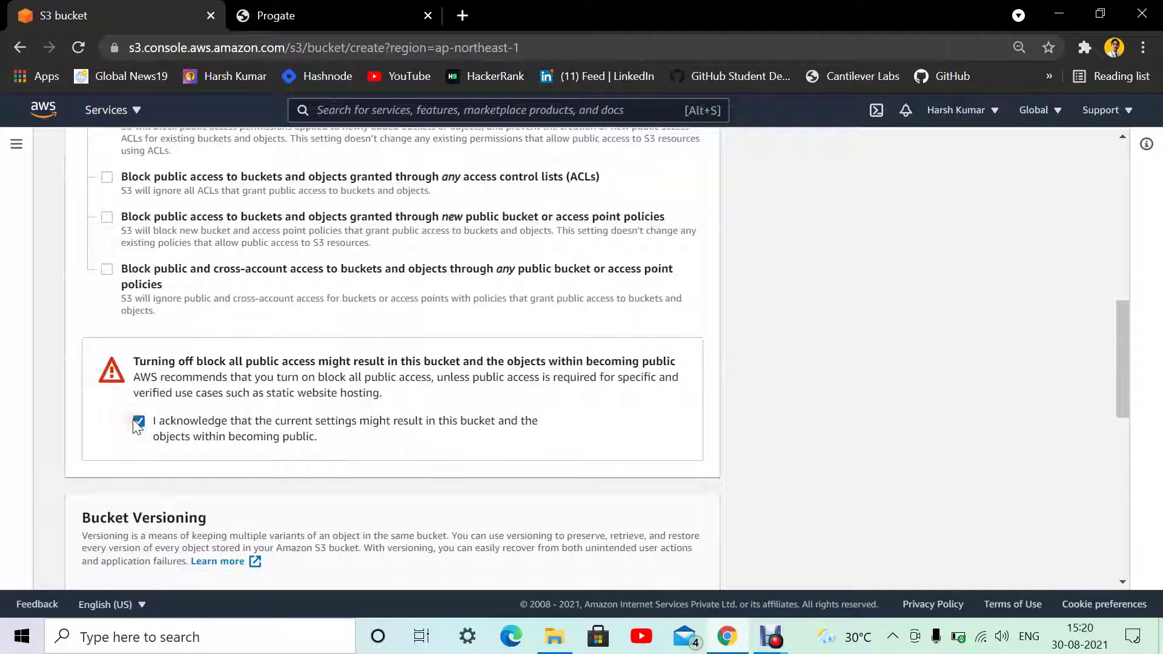
scroll(390, 467, "down", 10)
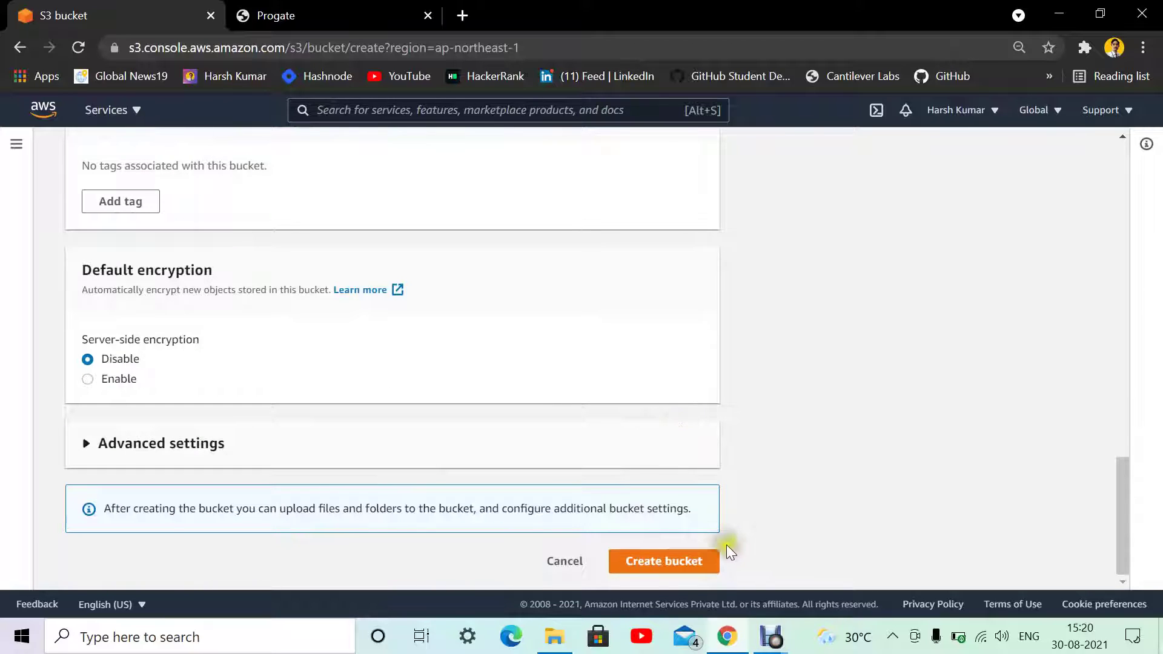
left_click(677, 562)
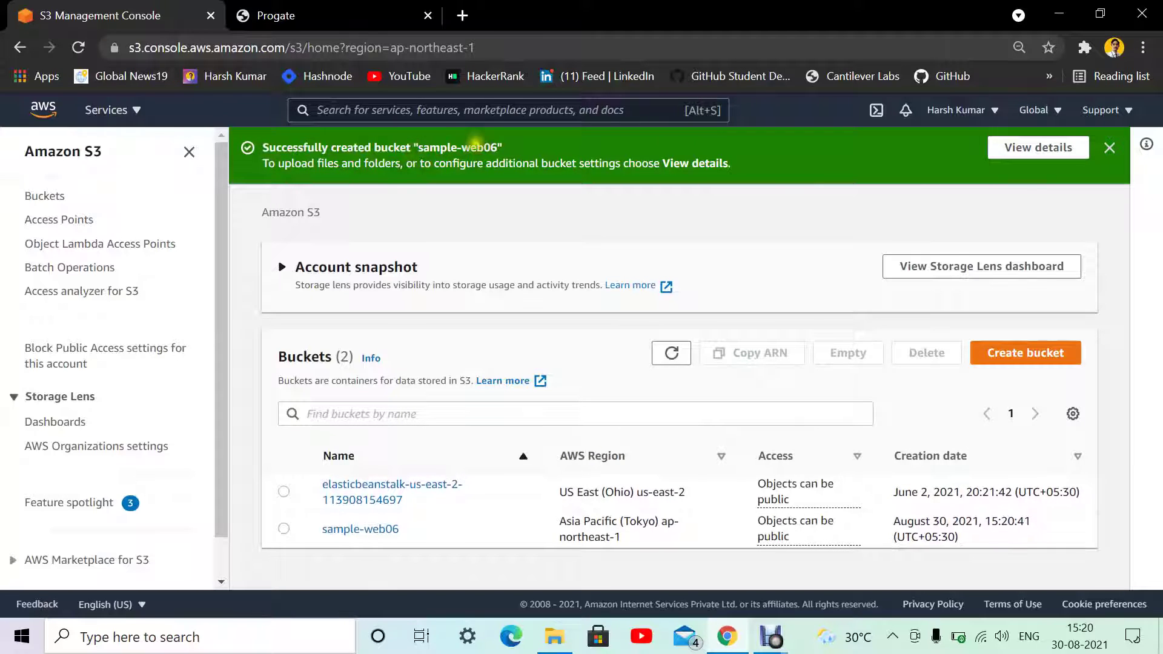
Open the sample-web06 bucket and add the smple-web-main folder to a new upload.
left_click(378, 531)
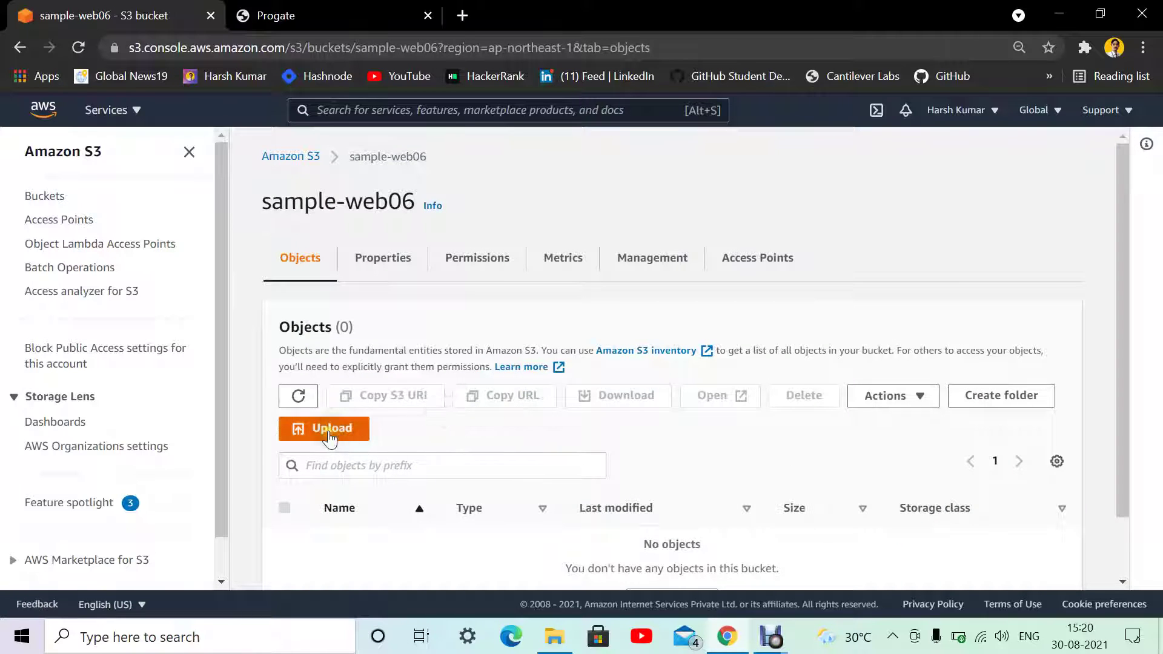
left_click(330, 433)
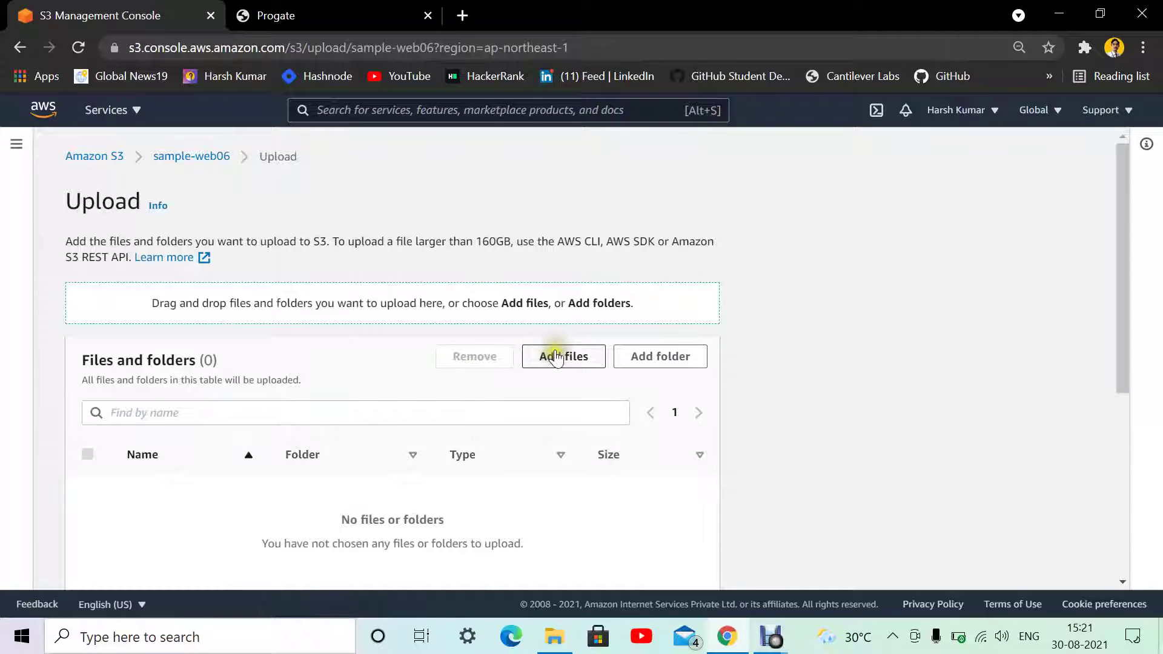
left_click(633, 354)
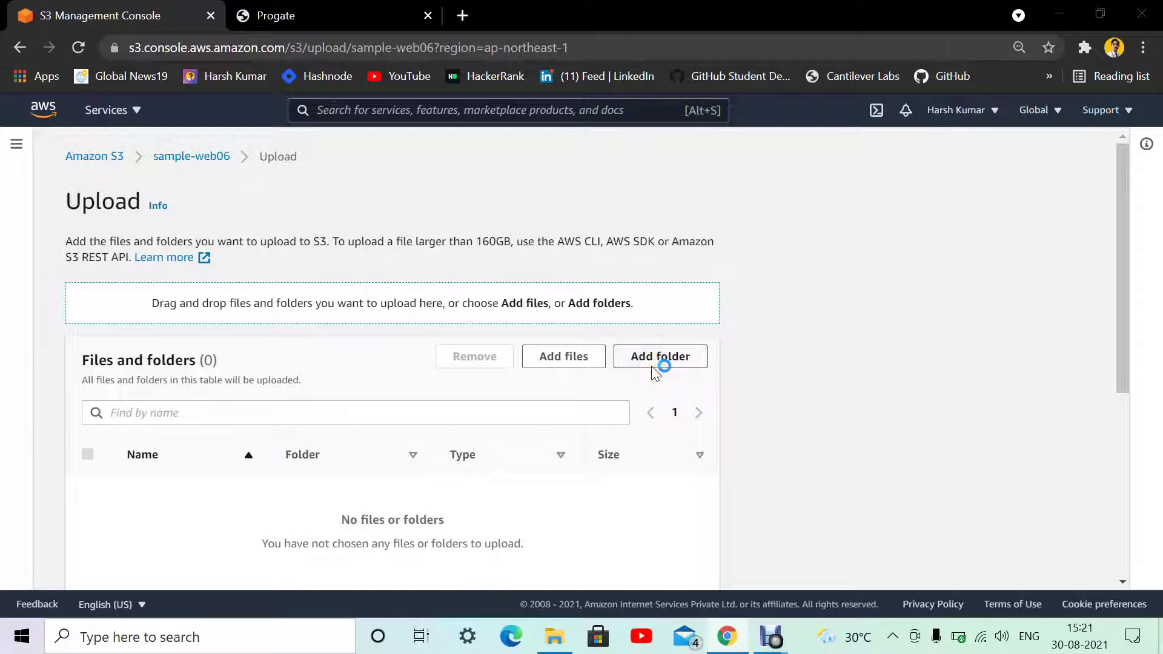
scroll(70, 209, "up", 5)
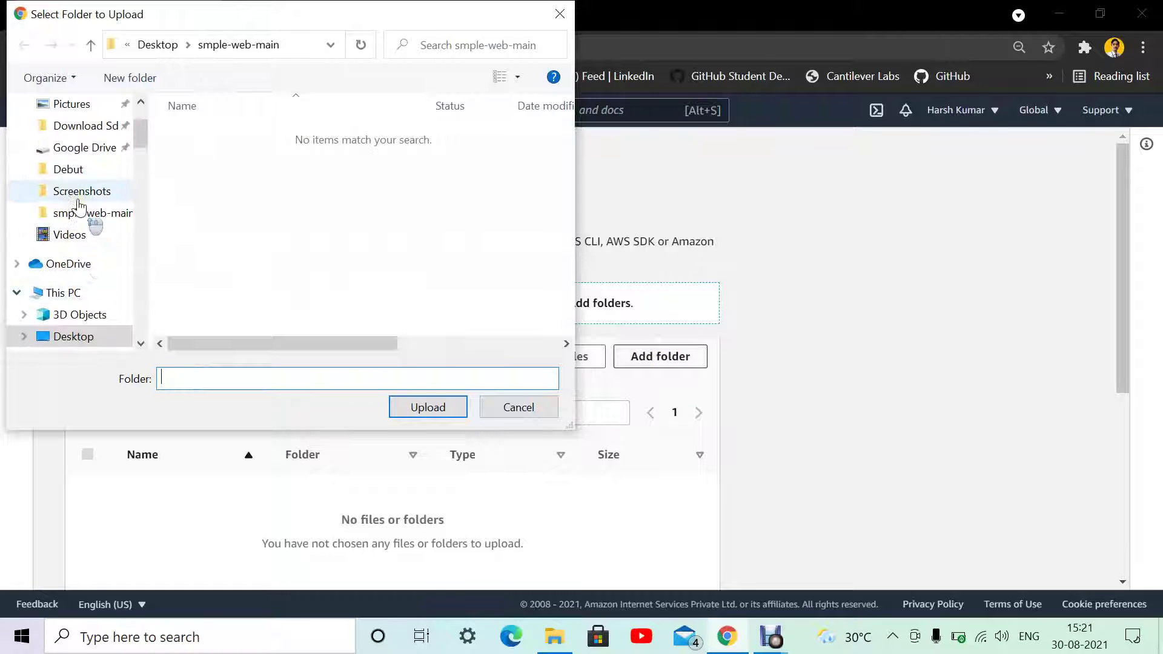
left_click(97, 259)
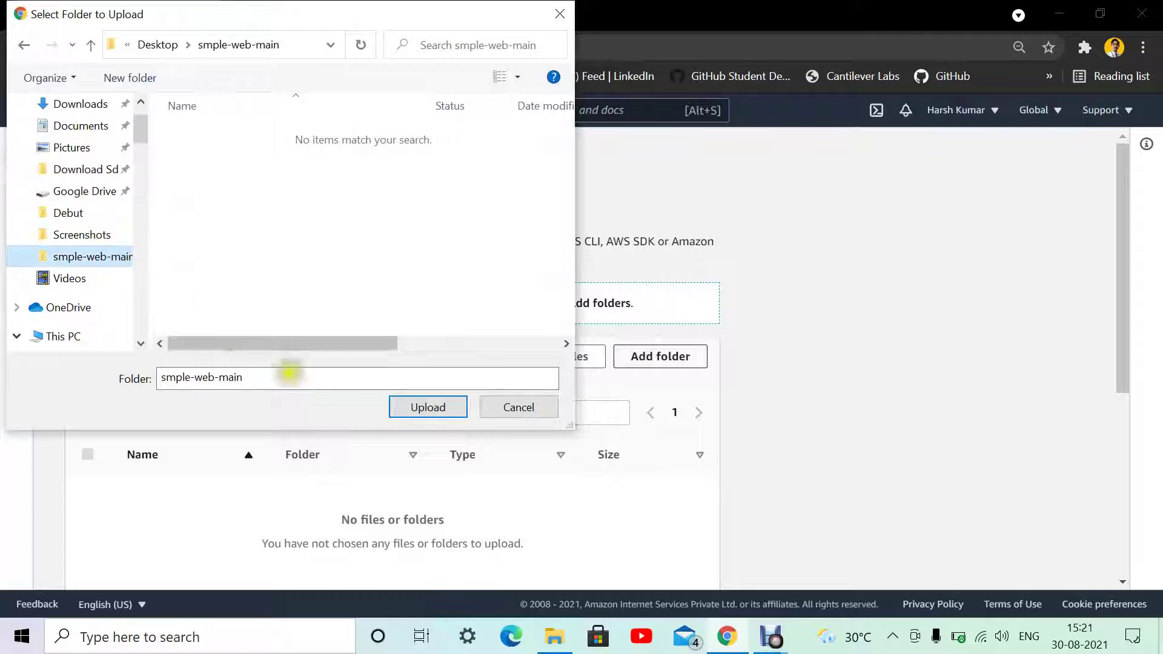
left_click(419, 407)
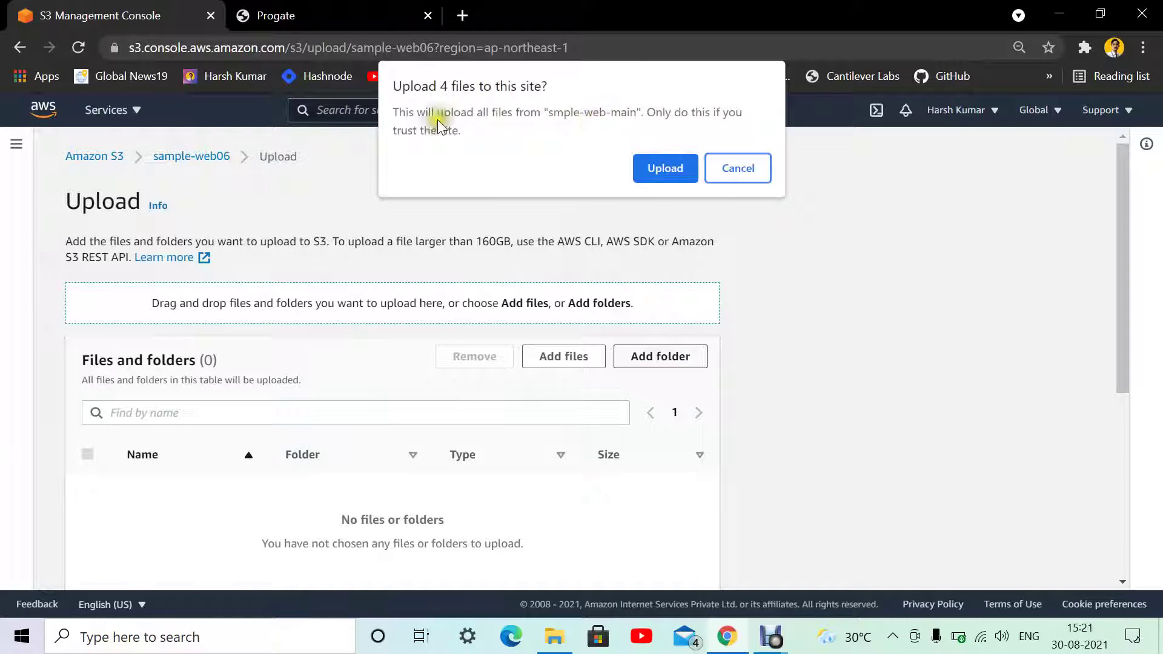
left_click(667, 168)
Review the files added from smple-web-main and upload them to the sample-web06 bucket.
scroll(475, 388, "down", 5)
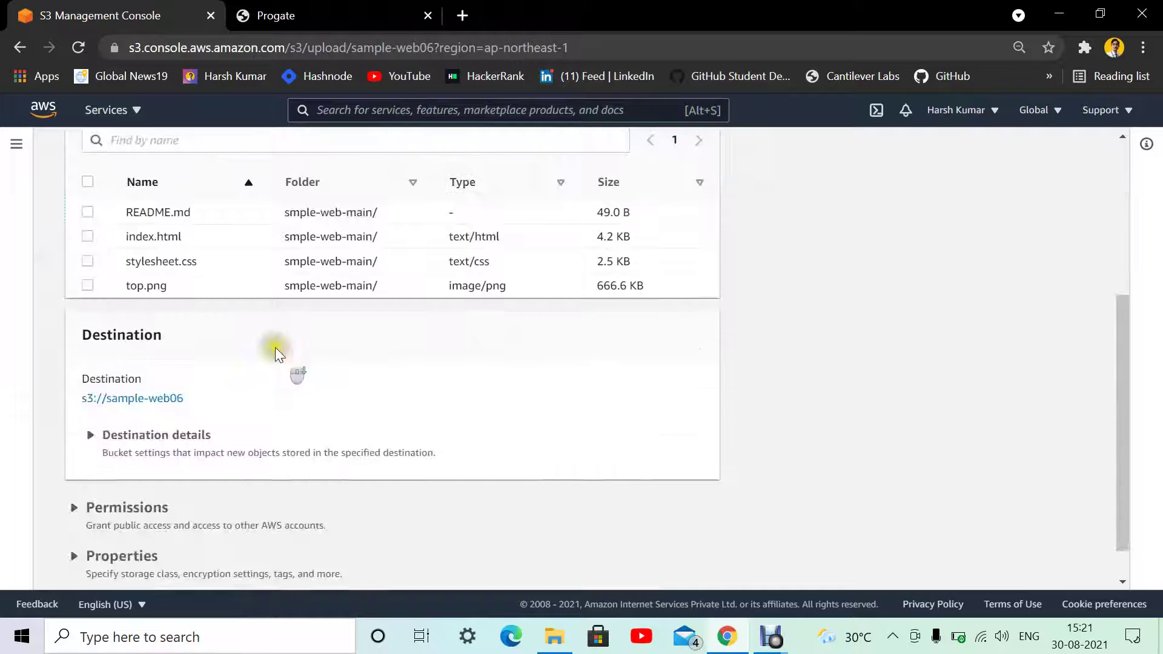
scroll(275, 347, "up", 3)
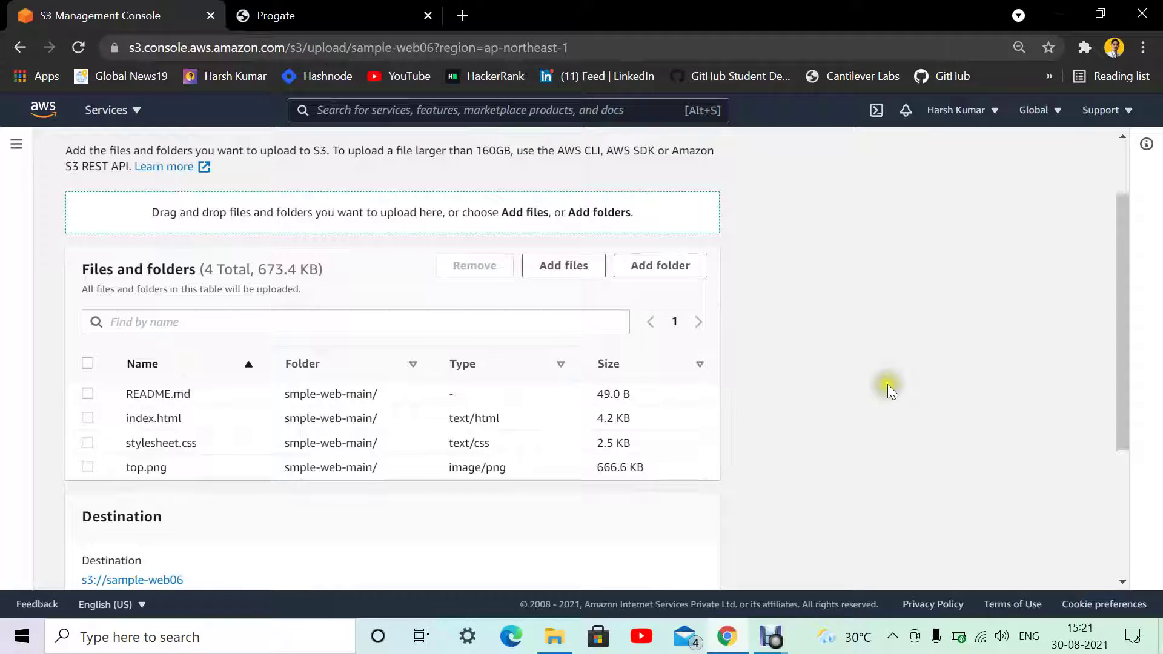
scroll(364, 373, "down", 4)
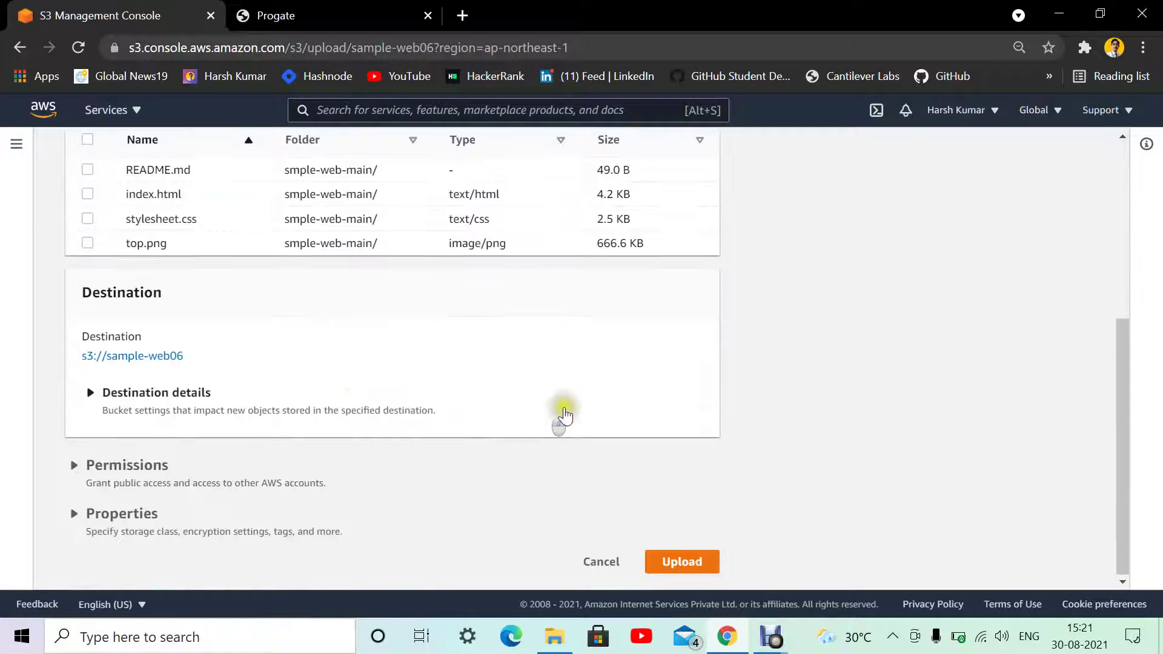
left_click(679, 561)
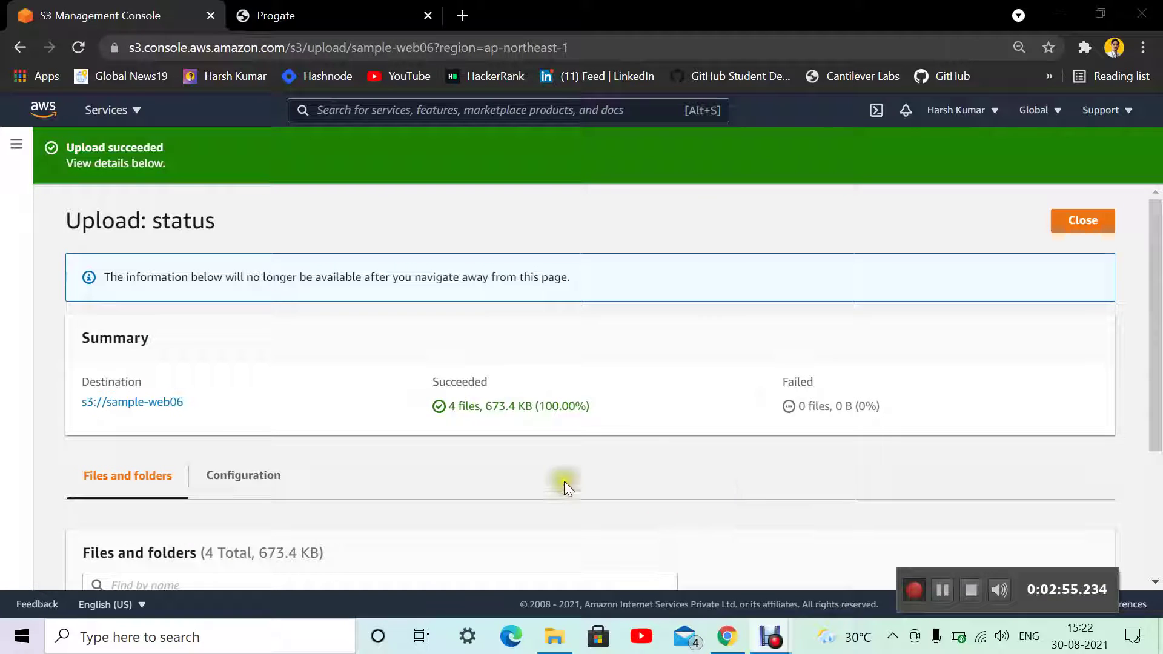
Check the upload status of the individual files and close the upload summary.
scroll(185, 355, "down", 3)
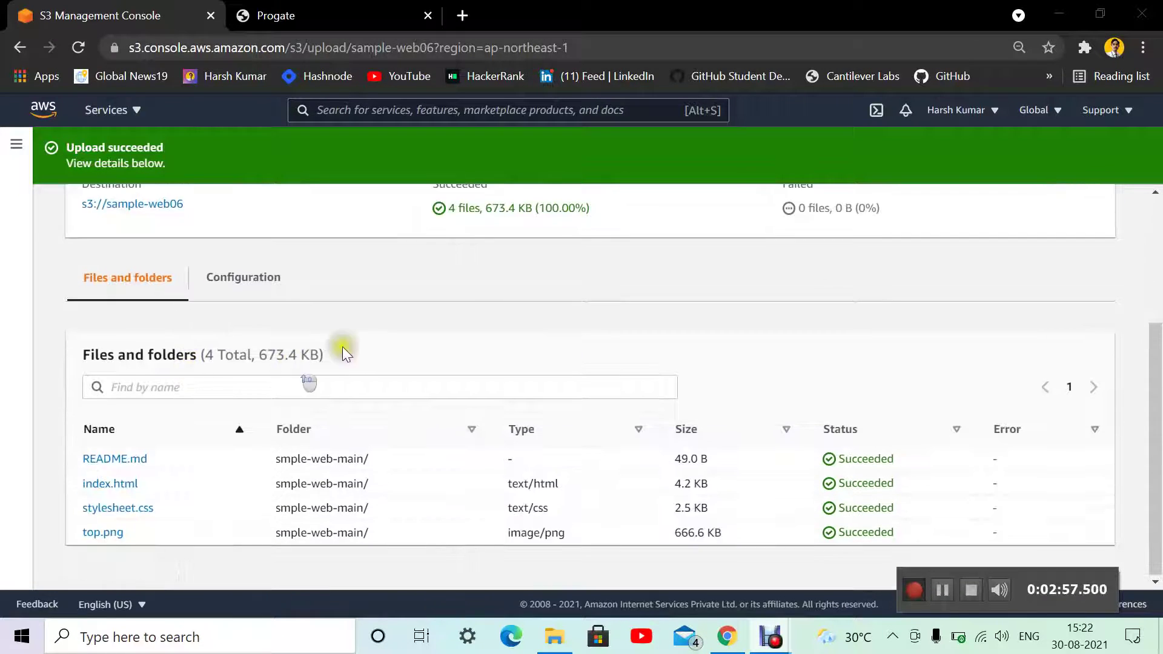
scroll(343, 352, "up", 3)
scroll(445, 464, "down", 3)
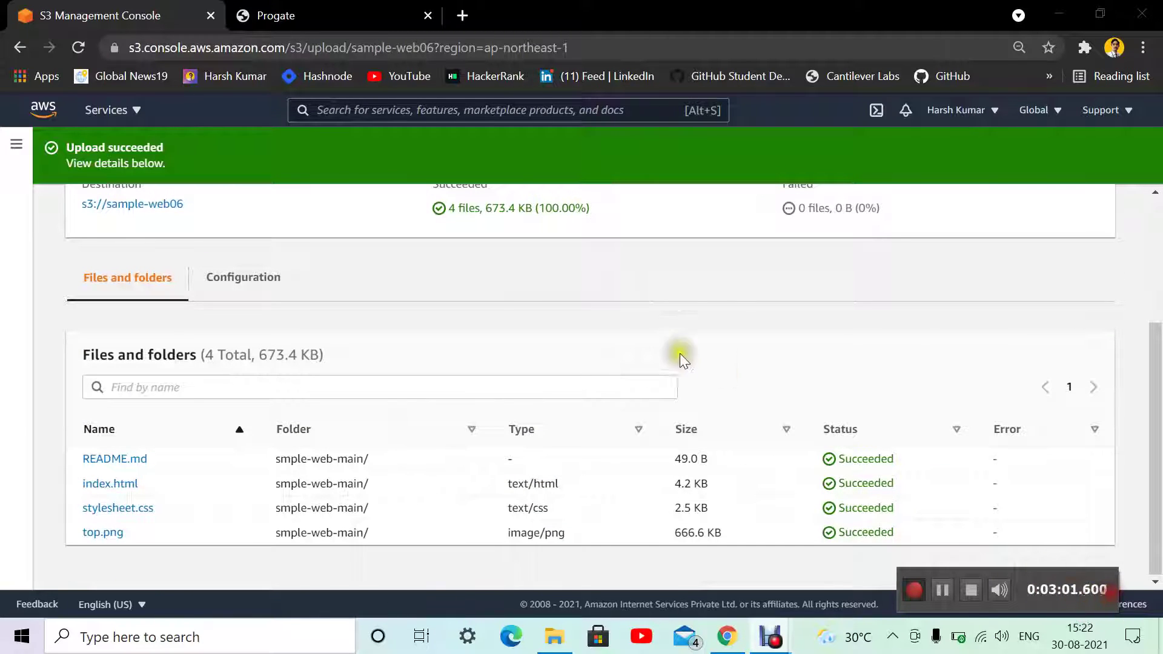
scroll(666, 348, "up", 3)
scroll(654, 347, "down", 3)
scroll(970, 291, "up", 3)
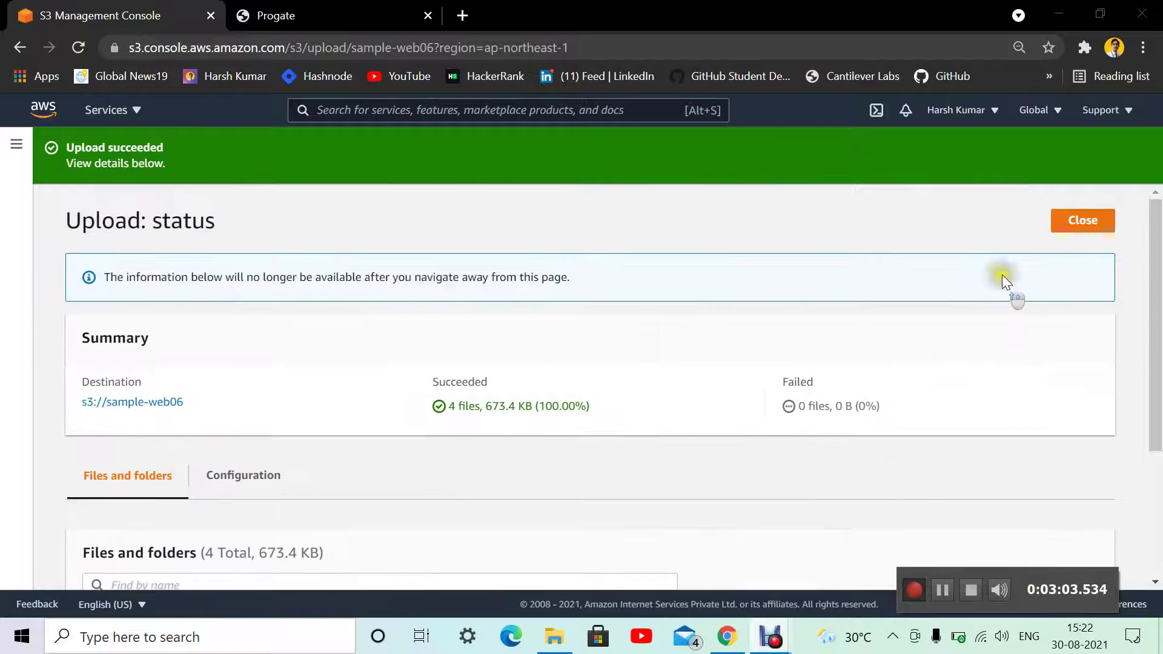
left_click(1097, 226)
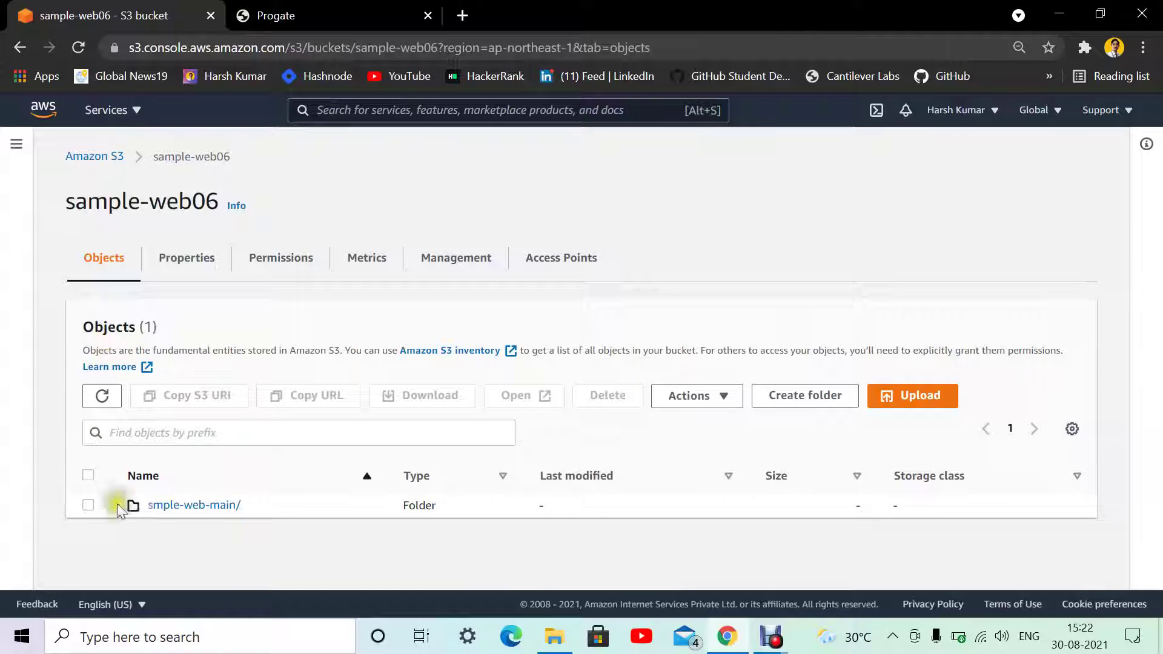
Open the smple-web-main folder in the bucket and show the details of index.html.
left_click(203, 505)
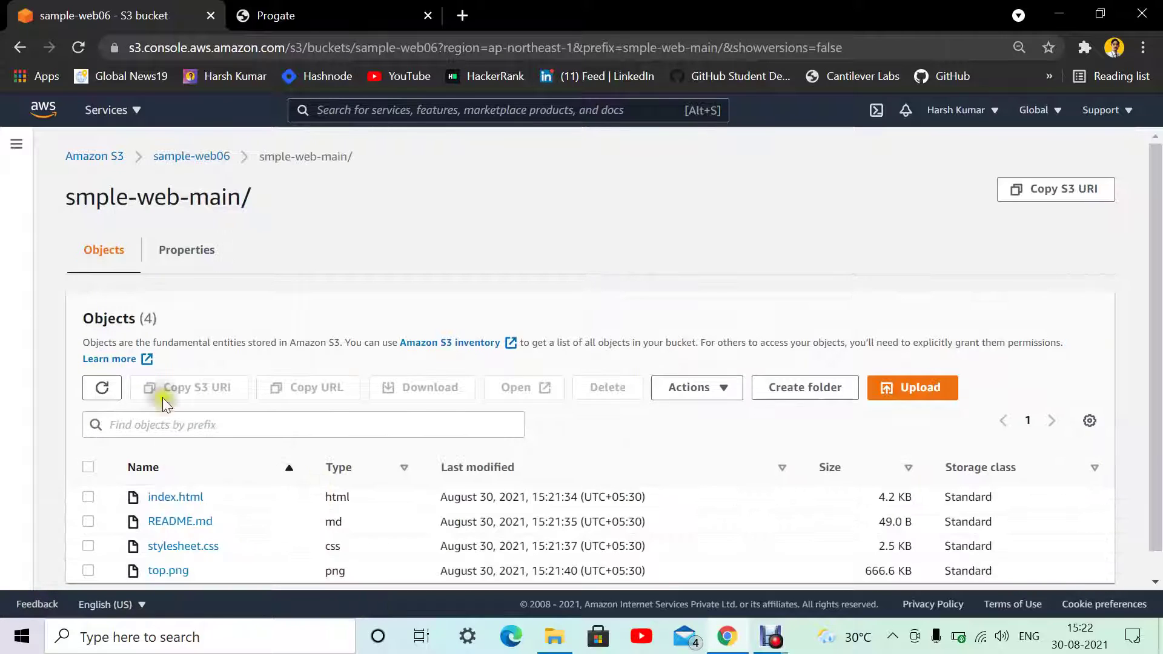
scroll(545, 388, "down", 1)
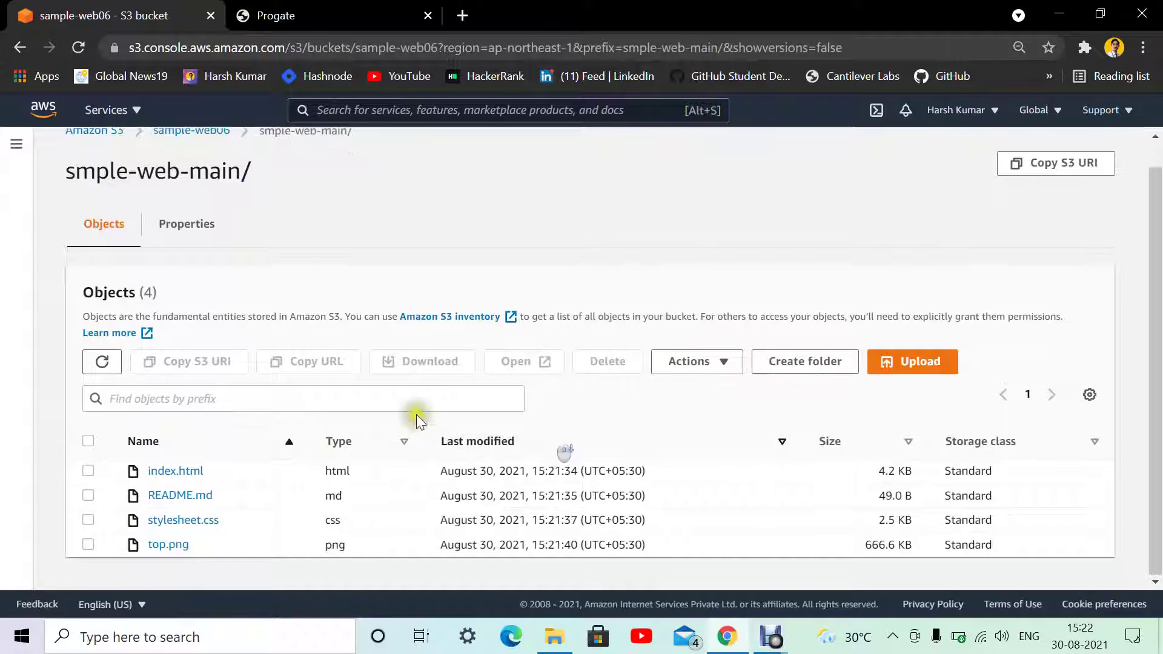
left_click(176, 472)
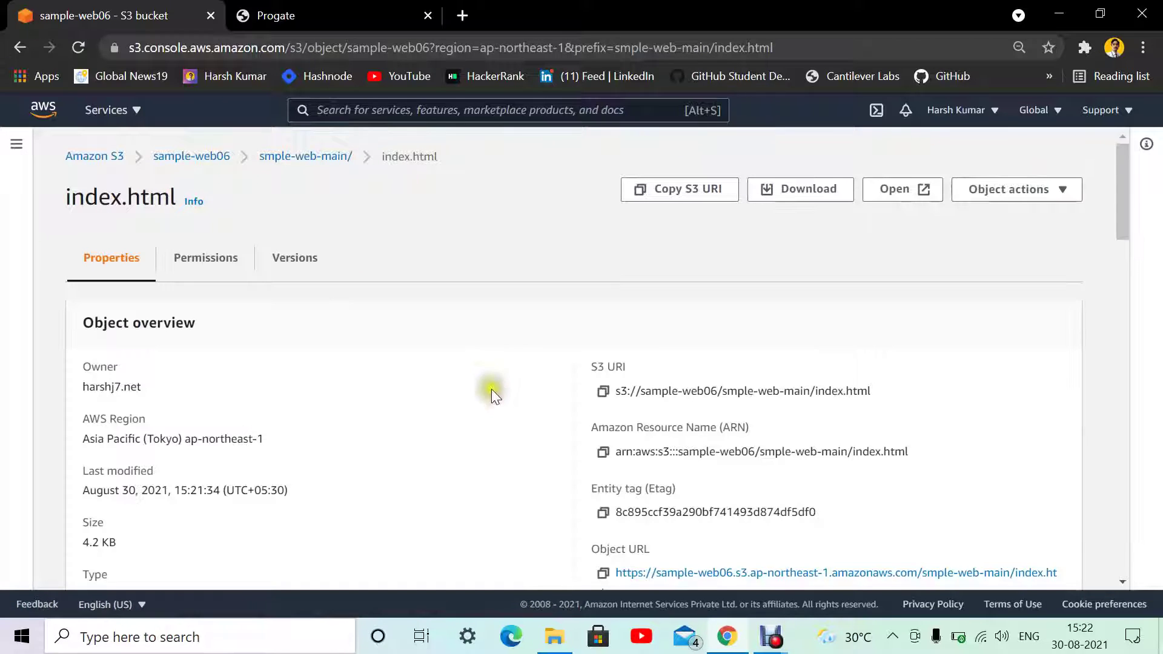
Look through the properties of index.html, from the object overview down to the Object Lock section.
scroll(475, 342, "down", 5)
scroll(580, 362, "up", 5)
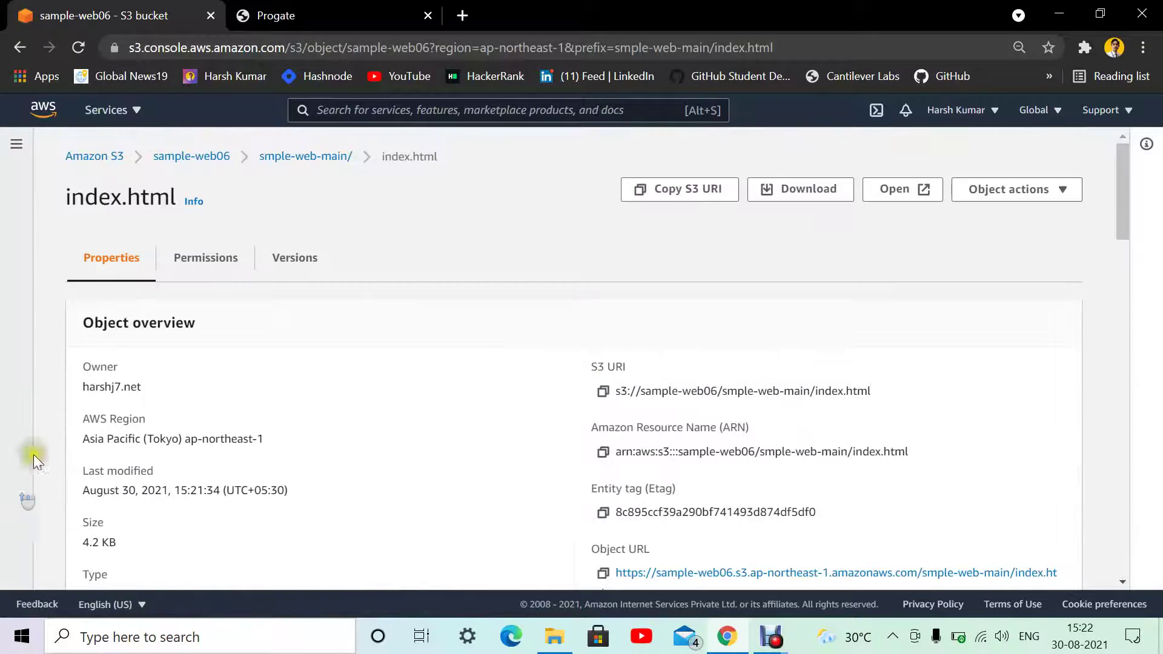
scroll(431, 311, "down", 20)
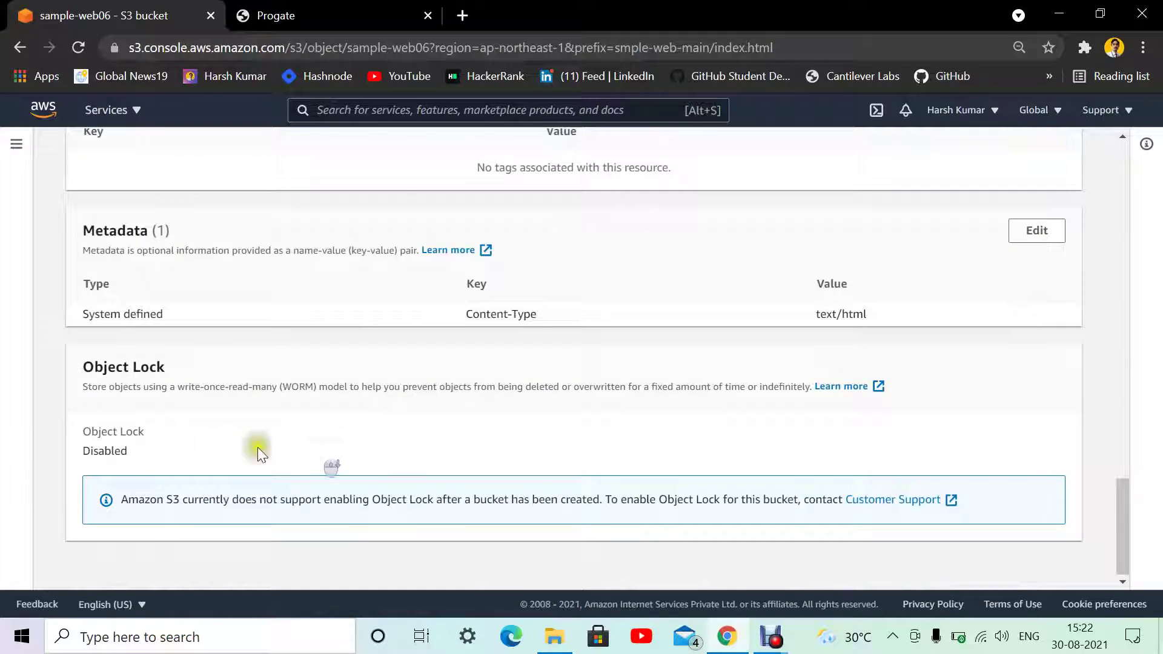
scroll(312, 451, "up", 10)
scroll(483, 285, "up", 3)
scroll(533, 357, "down", 10)
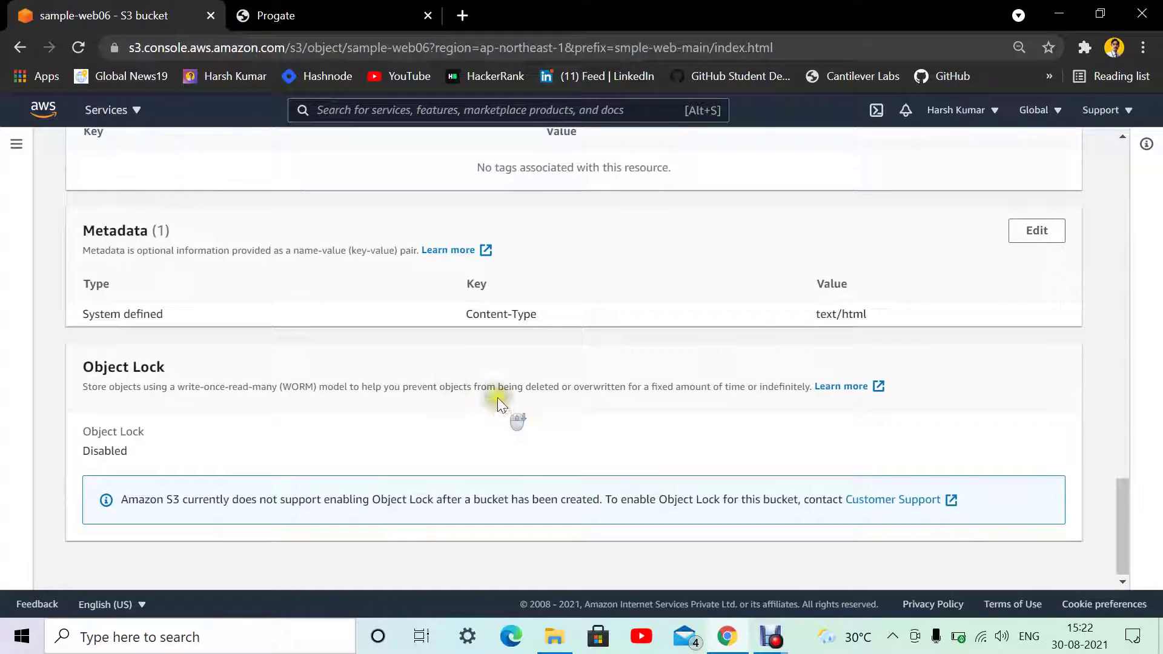
scroll(686, 423, "up", 20)
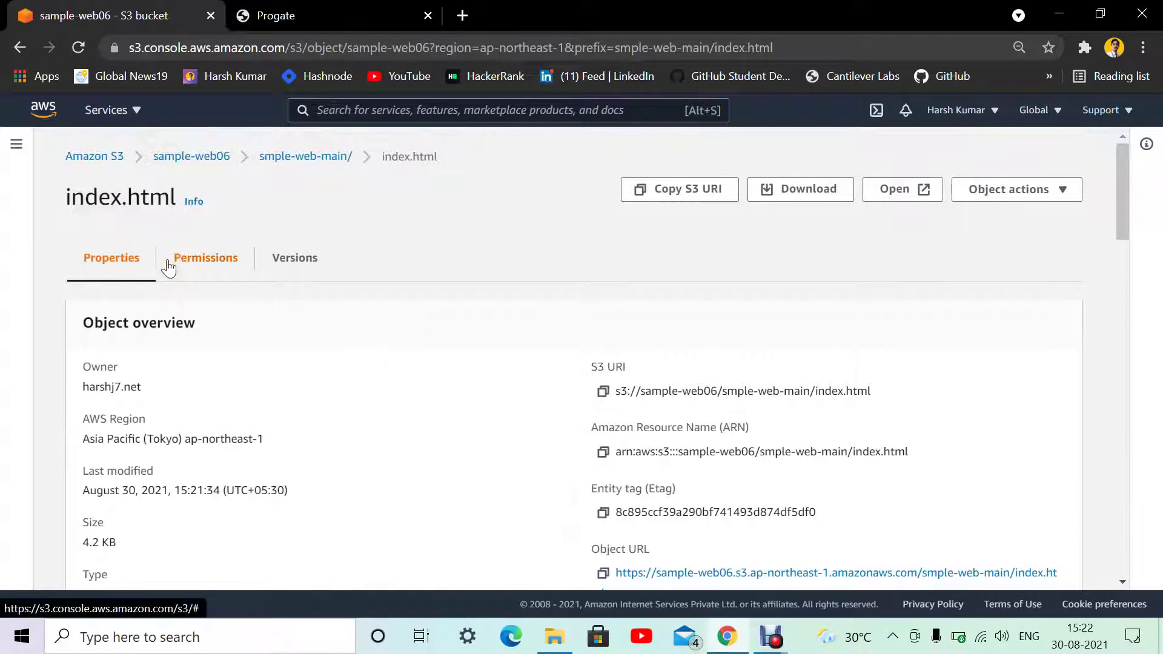
Open the object URL of index.html to test public access, examine the response, and return to the object's details.
scroll(166, 259, "down", 5)
left_click(822, 211)
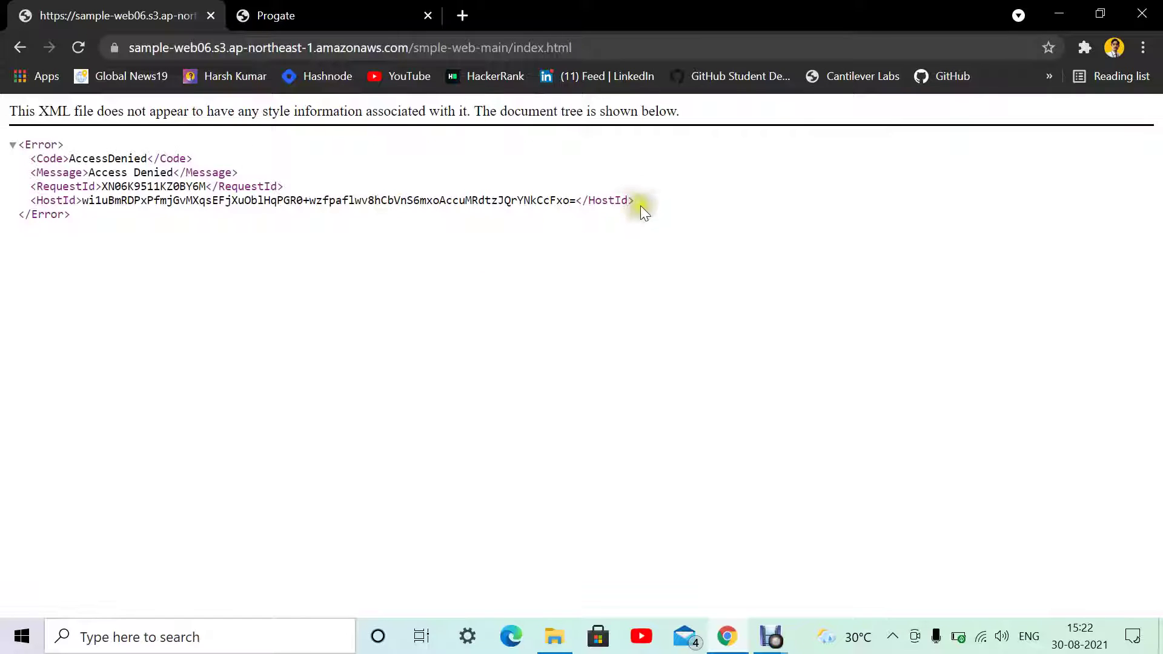
left_click_drag(632, 200, 21, 159)
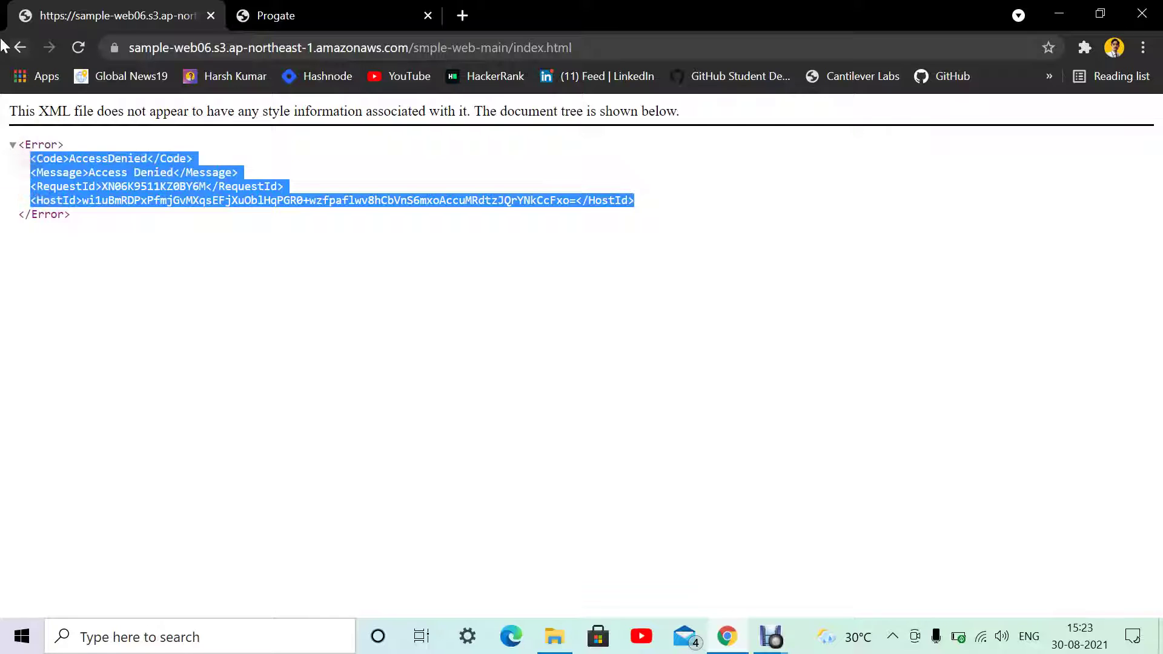
left_click(18, 46)
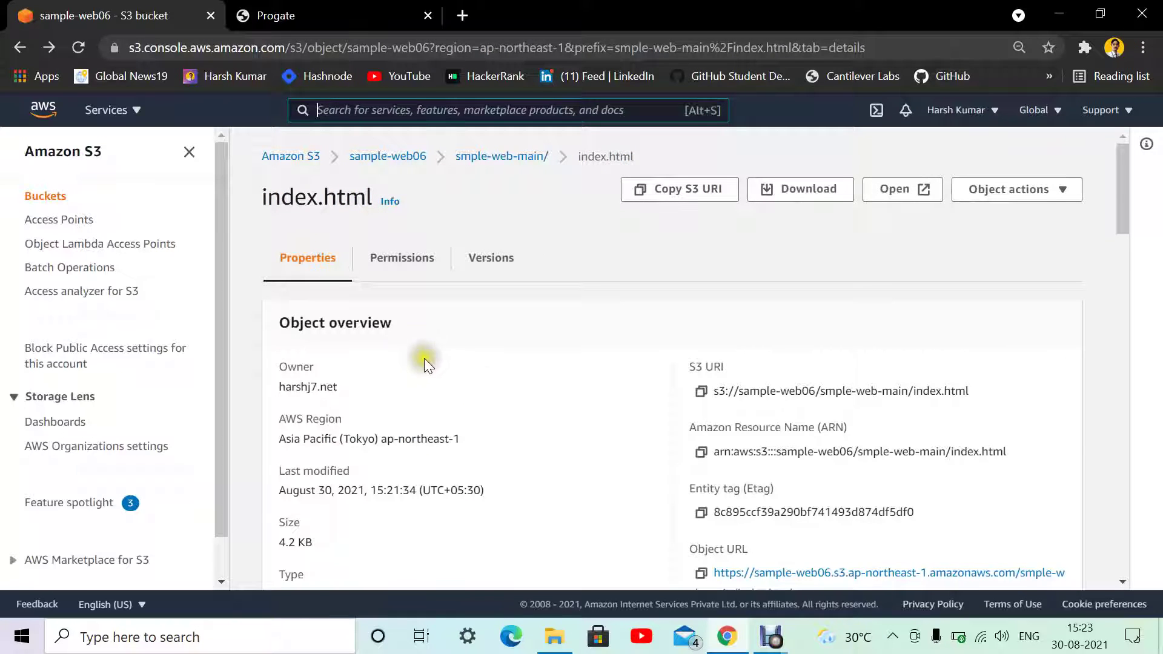
Go from the index.html details back to the object list of the smple-web-main folder.
scroll(609, 419, "down", 9)
scroll(544, 442, "up", 7)
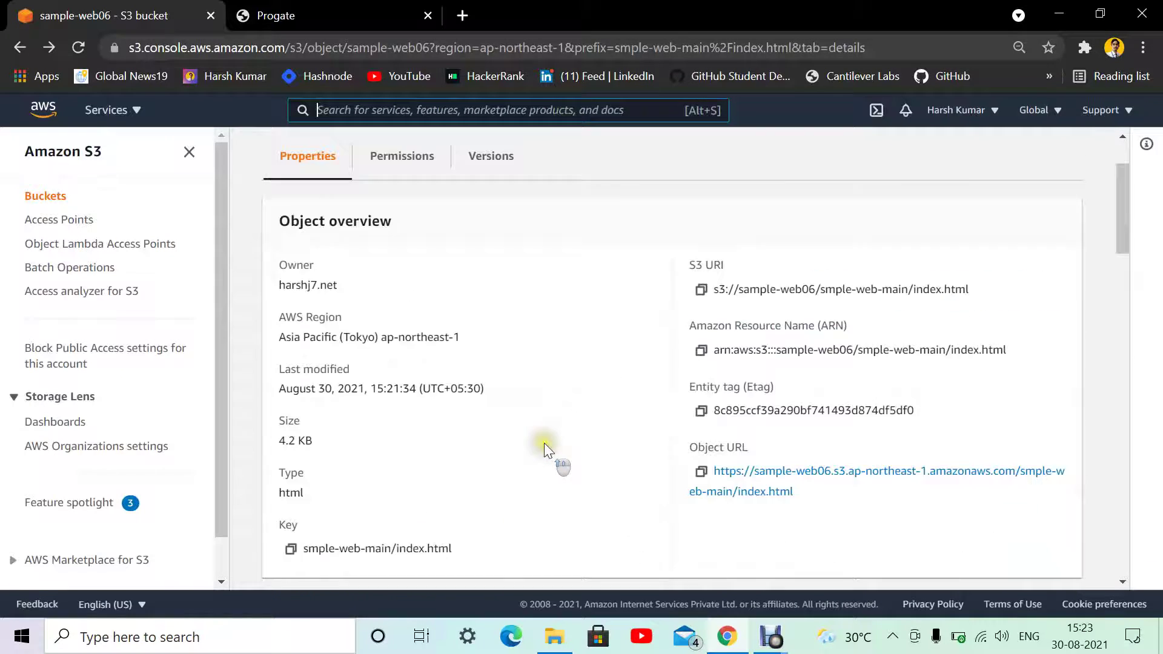
scroll(544, 443, "up", 2)
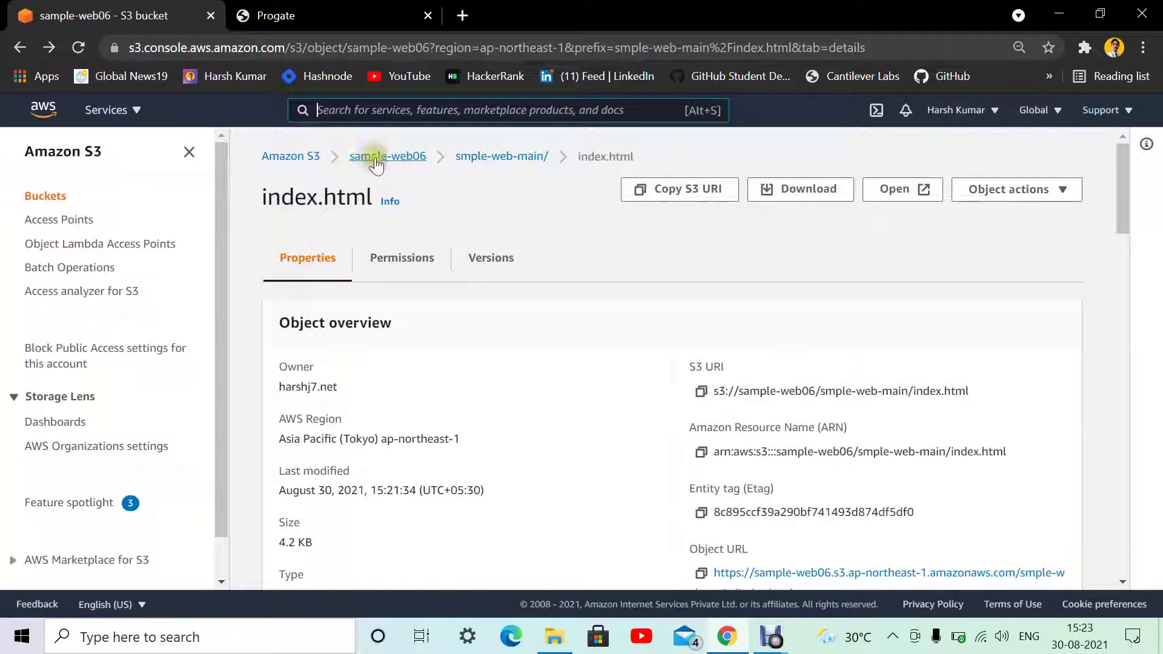
left_click(494, 157)
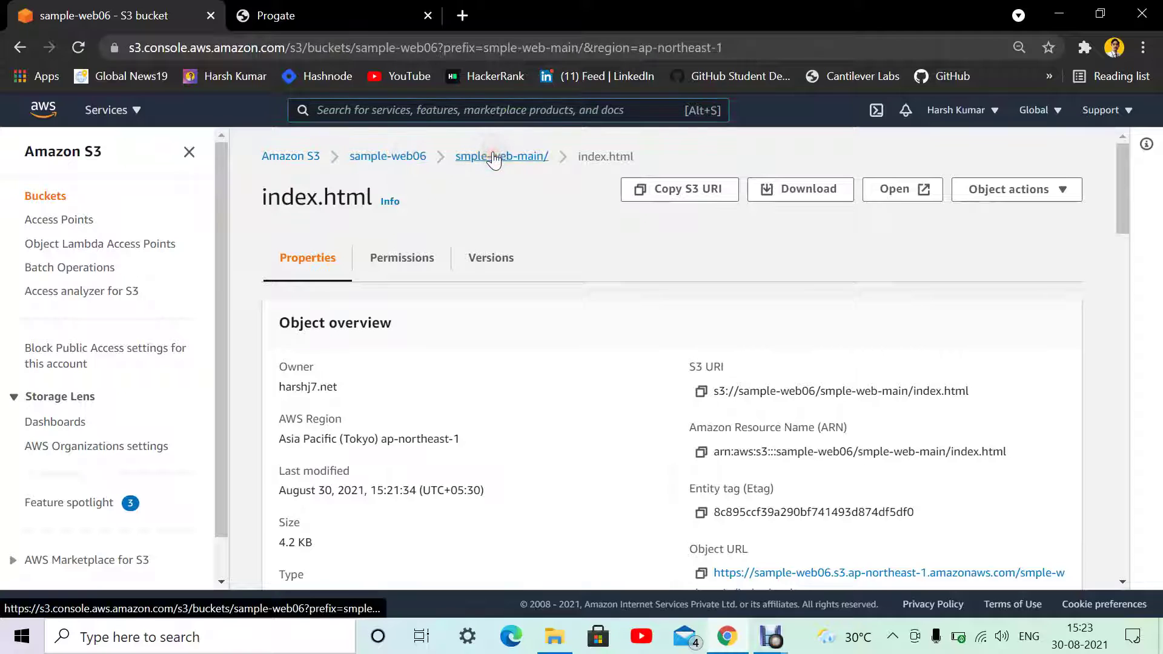
scroll(456, 434, "down", 1)
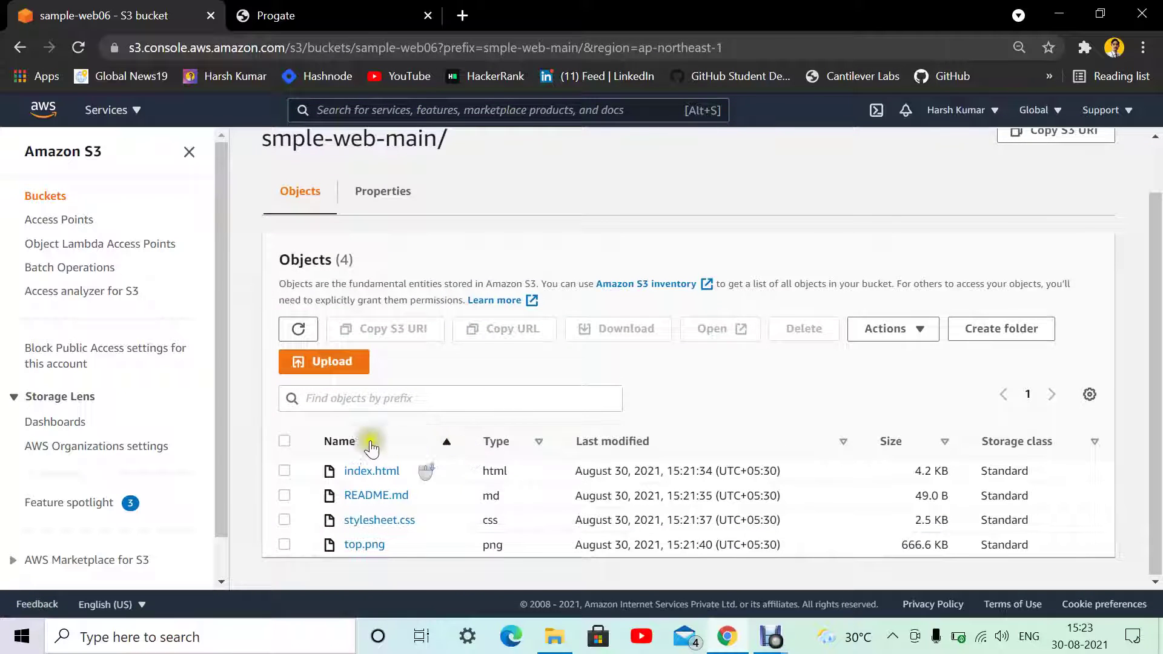
Make all objects in the smple-web-main folder public and close the status page.
left_click(916, 330)
left_click(585, 376)
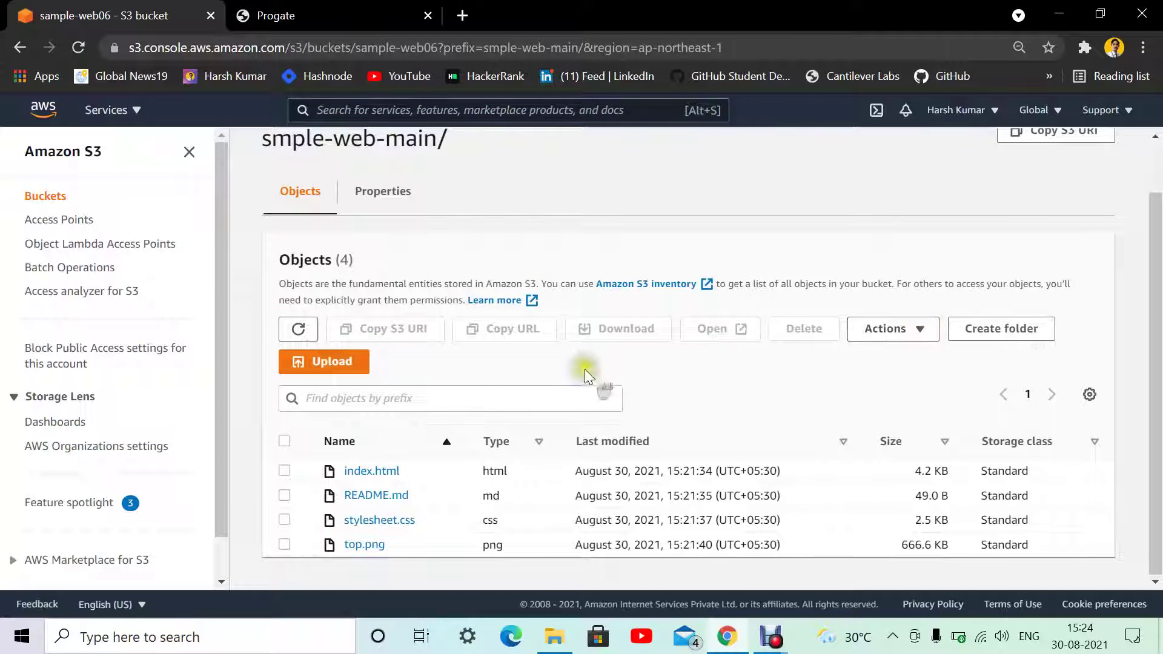
left_click(284, 441)
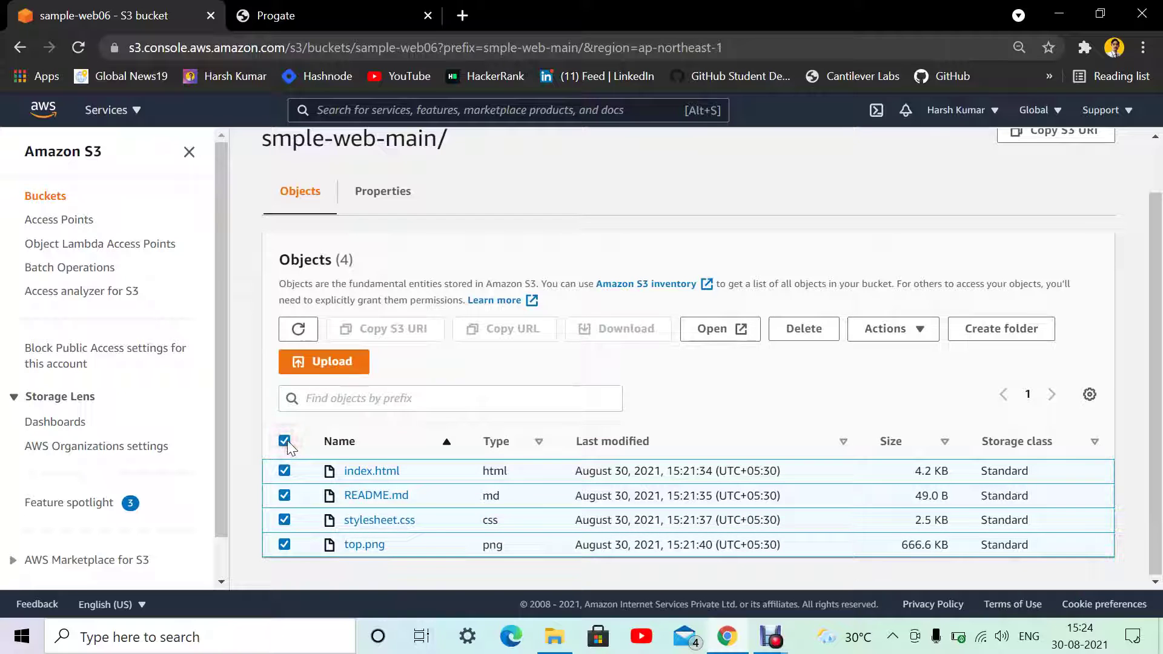
left_click(885, 333)
scroll(948, 472, "down", 3)
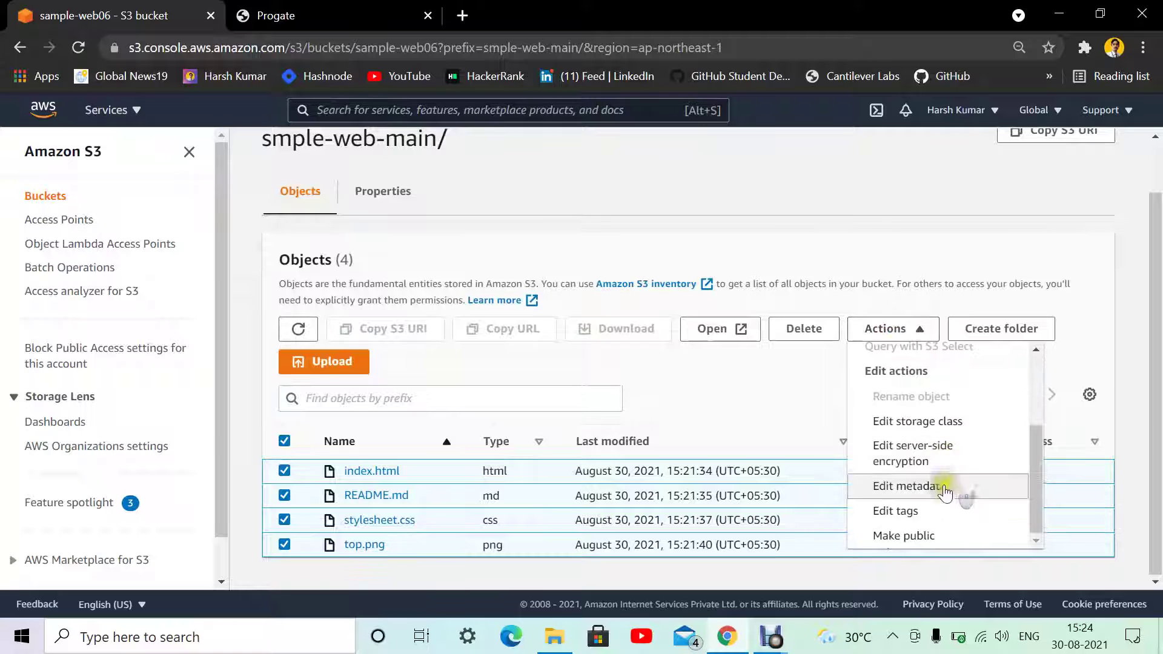
left_click(932, 538)
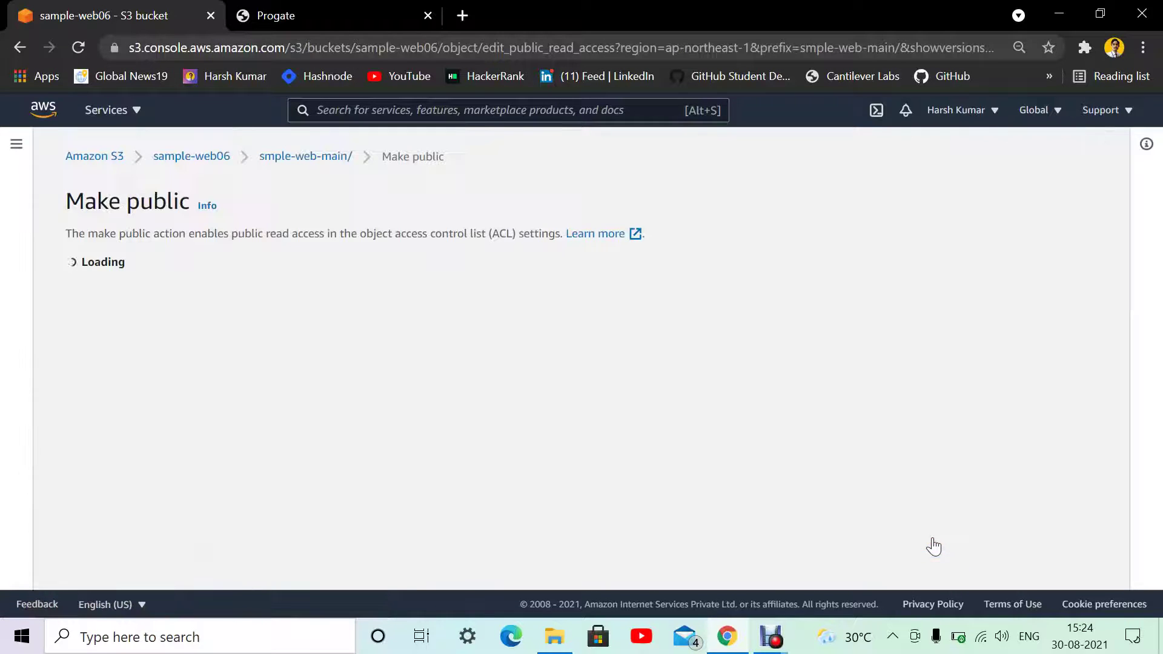
scroll(545, 506, "down", 1)
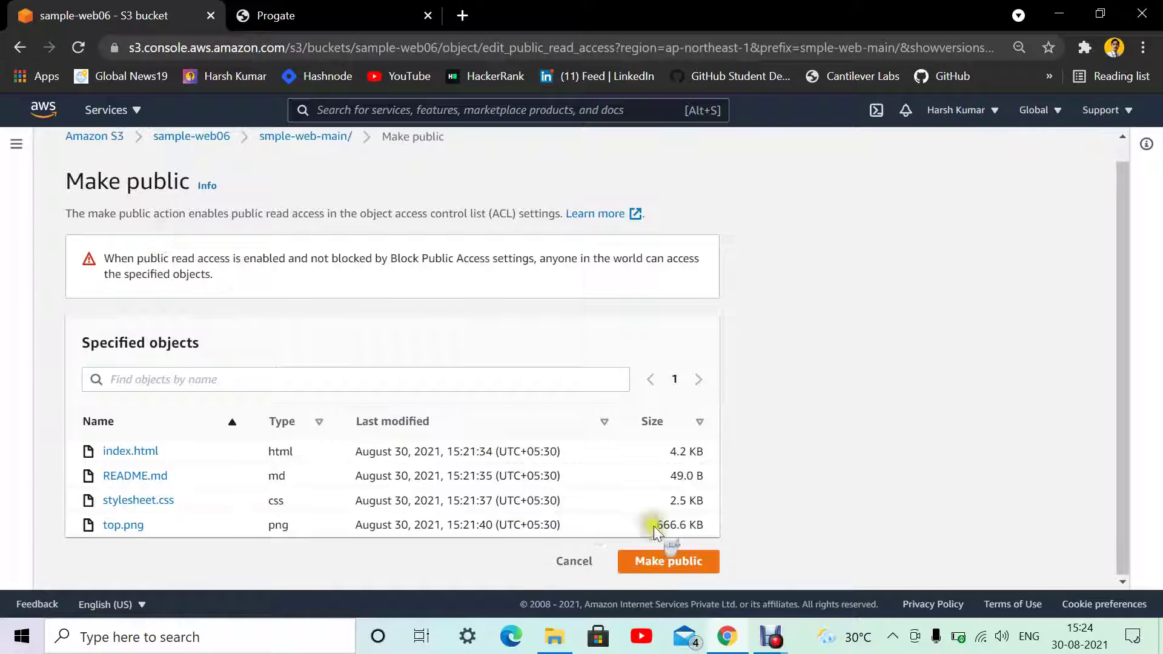
left_click(681, 562)
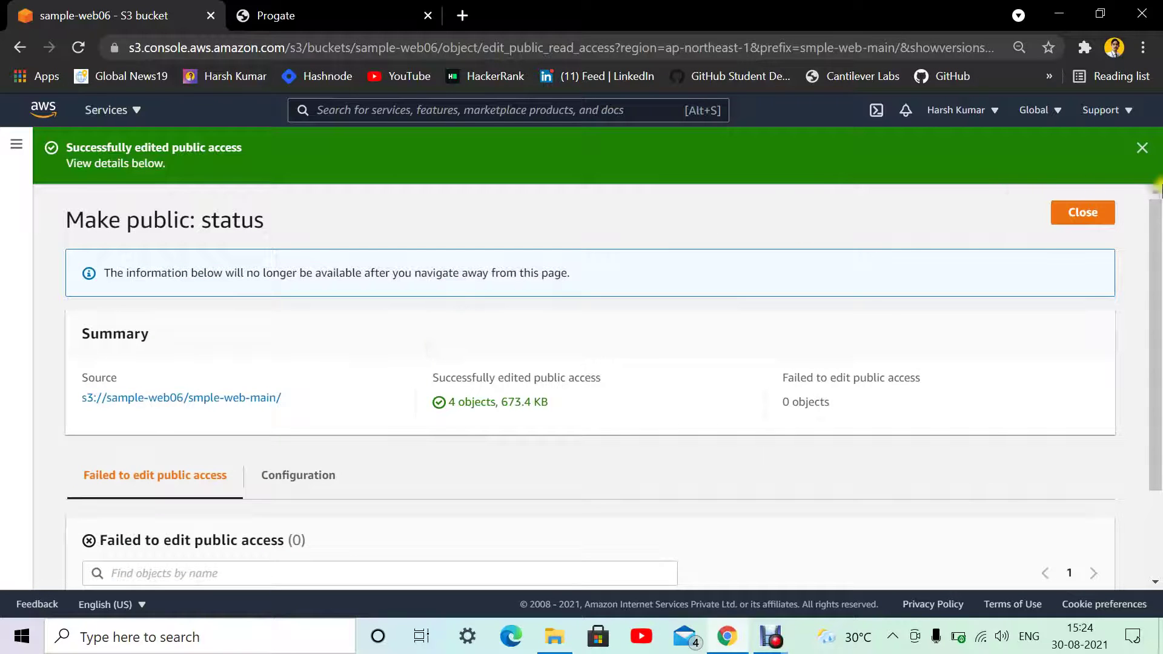
left_click(1103, 221)
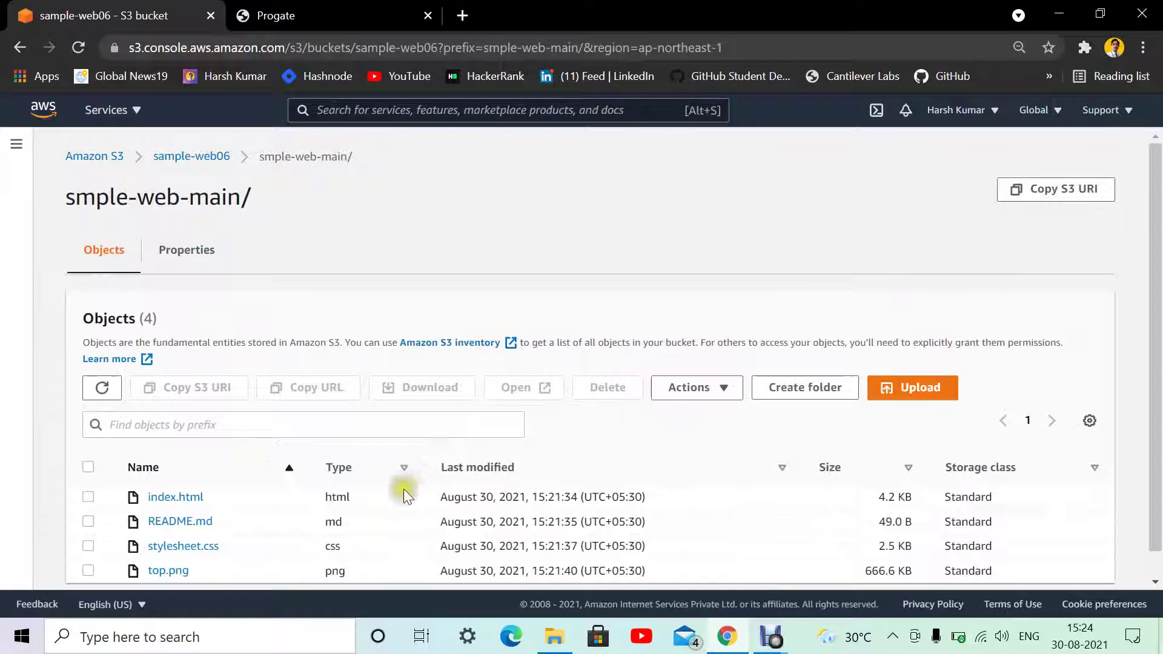
Open index.html, examine its properties, and return to the smple-web-main object list.
scroll(211, 456, "down", 1)
left_click(152, 478)
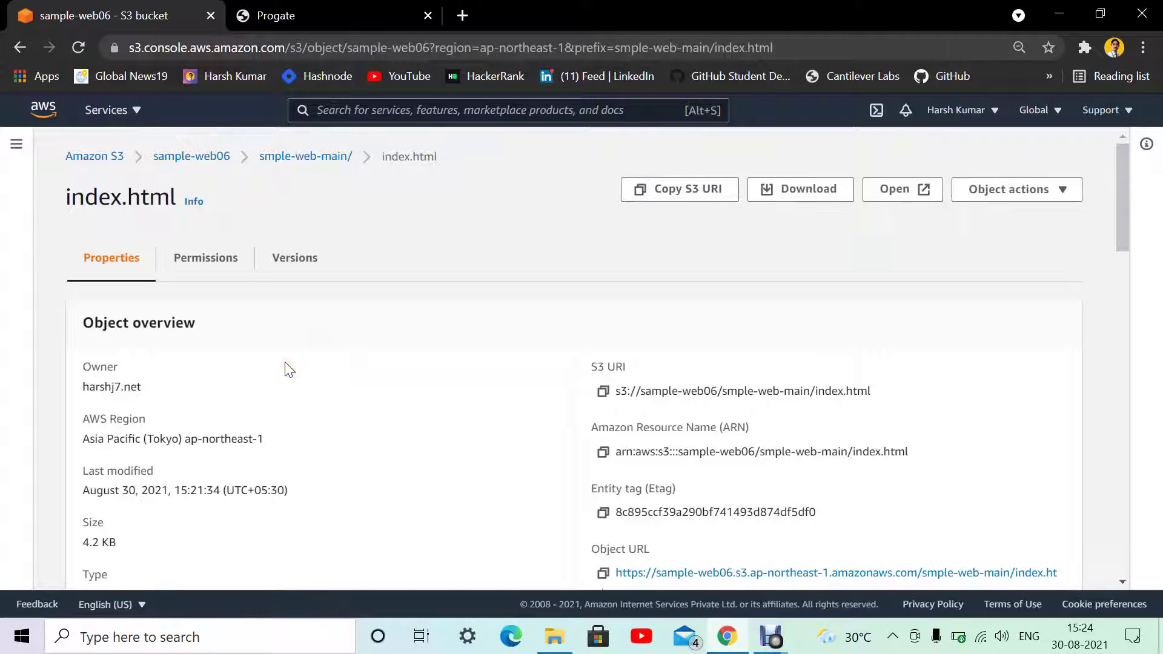
scroll(351, 348, "down", 5)
scroll(354, 351, "down", 12)
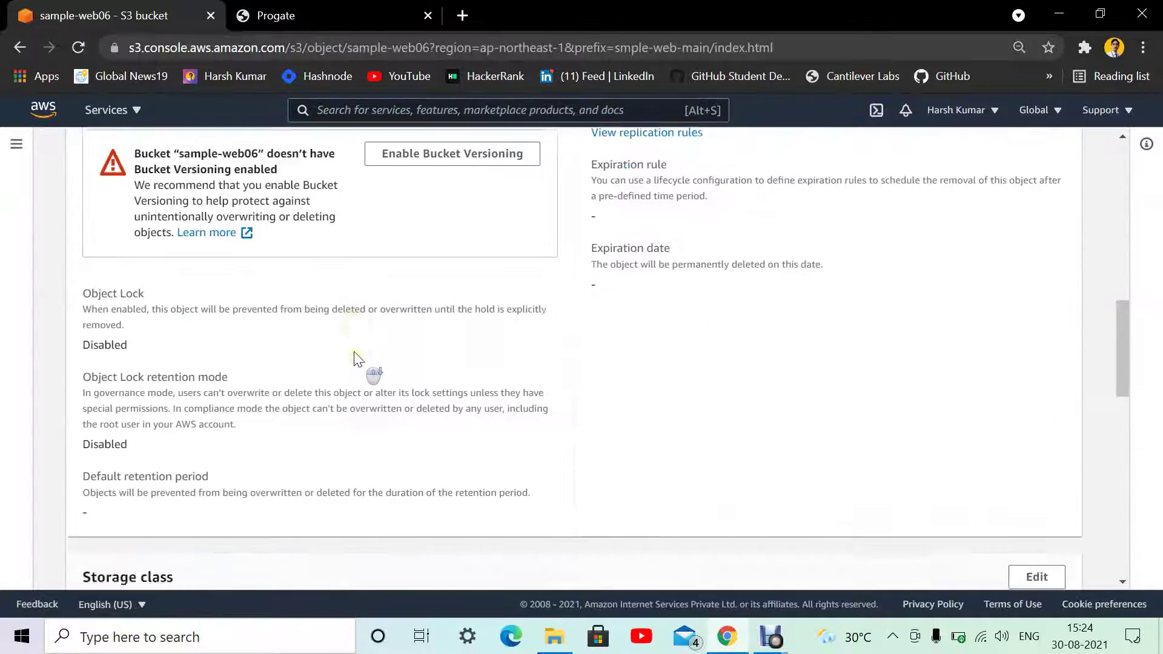
scroll(356, 366, "down", 4)
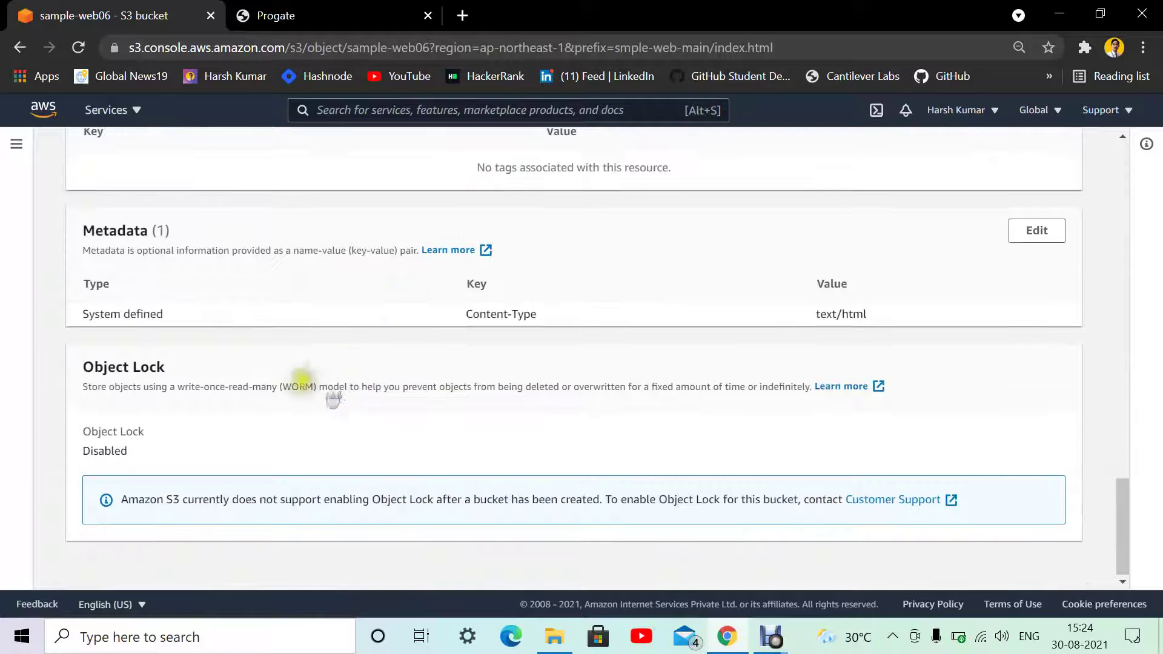
scroll(473, 312, "up", 10)
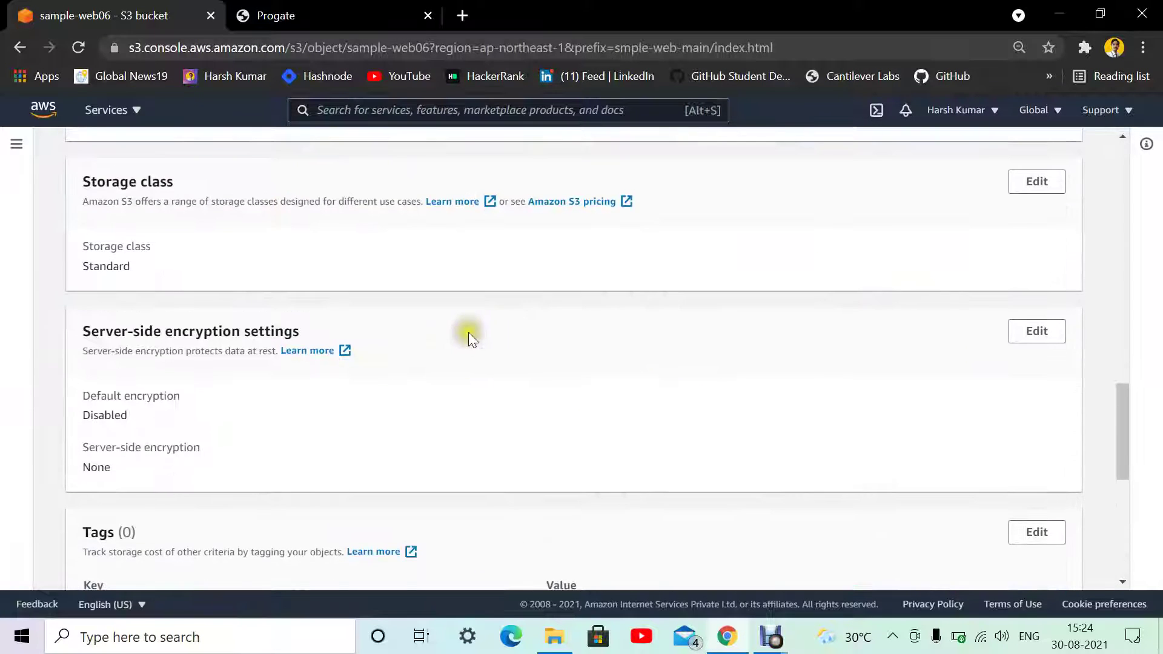
scroll(469, 333, "up", 10)
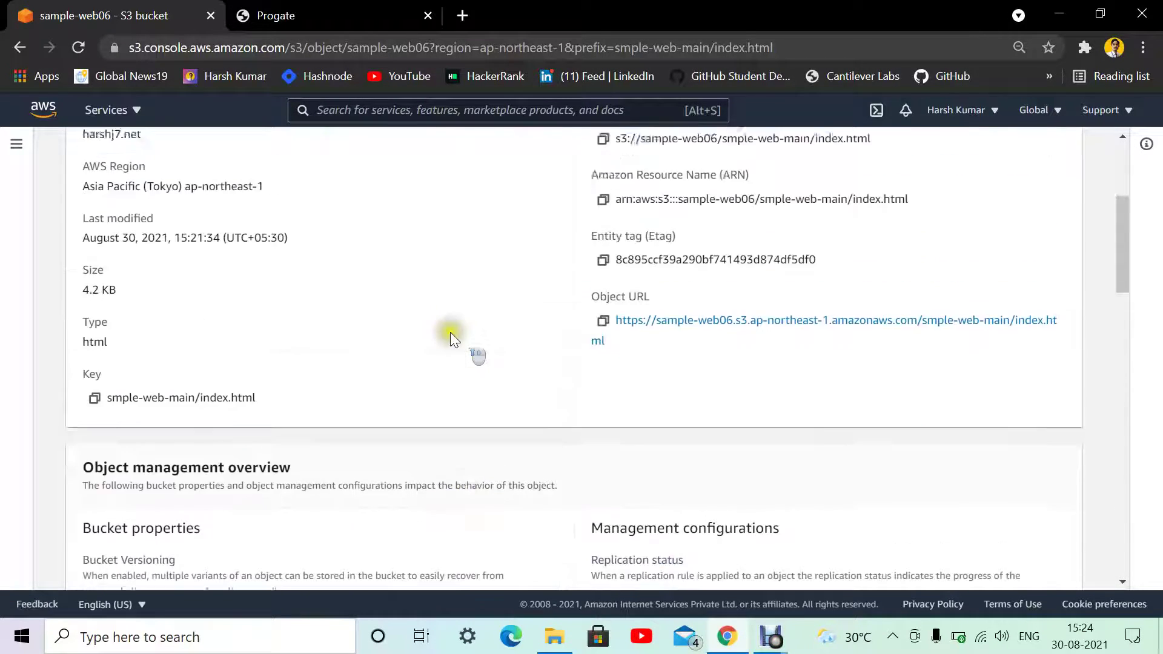
left_click(295, 144)
left_click(112, 259)
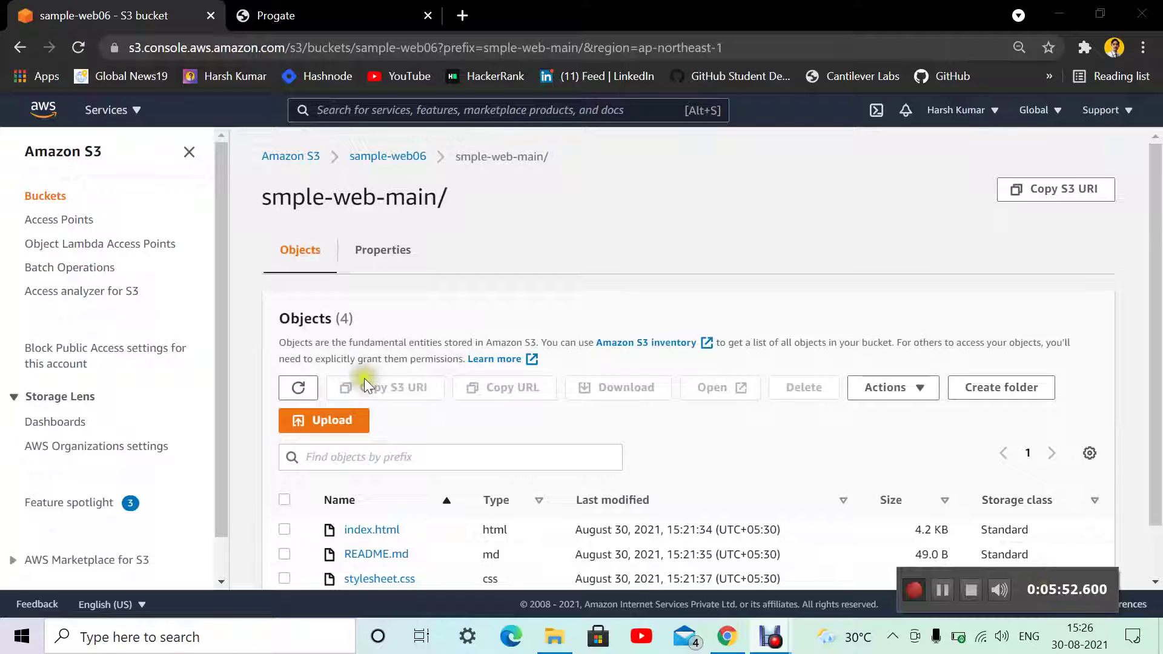
Open the details of index.html and load the website through its object URL.
scroll(374, 388, "down", 2)
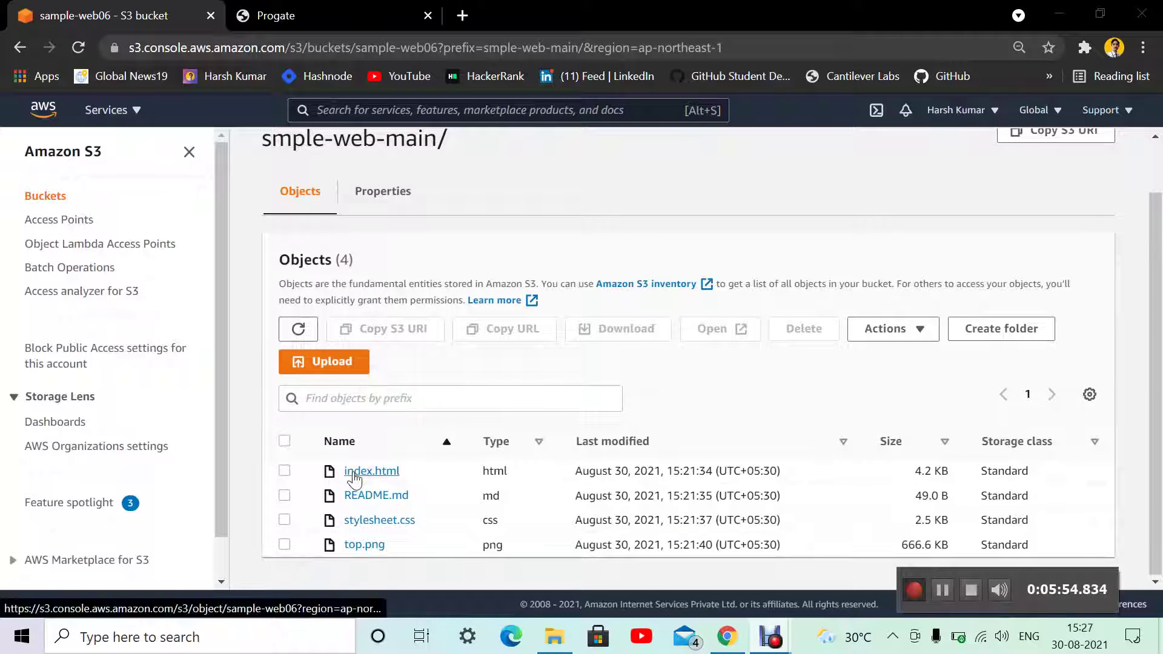
left_click(354, 475)
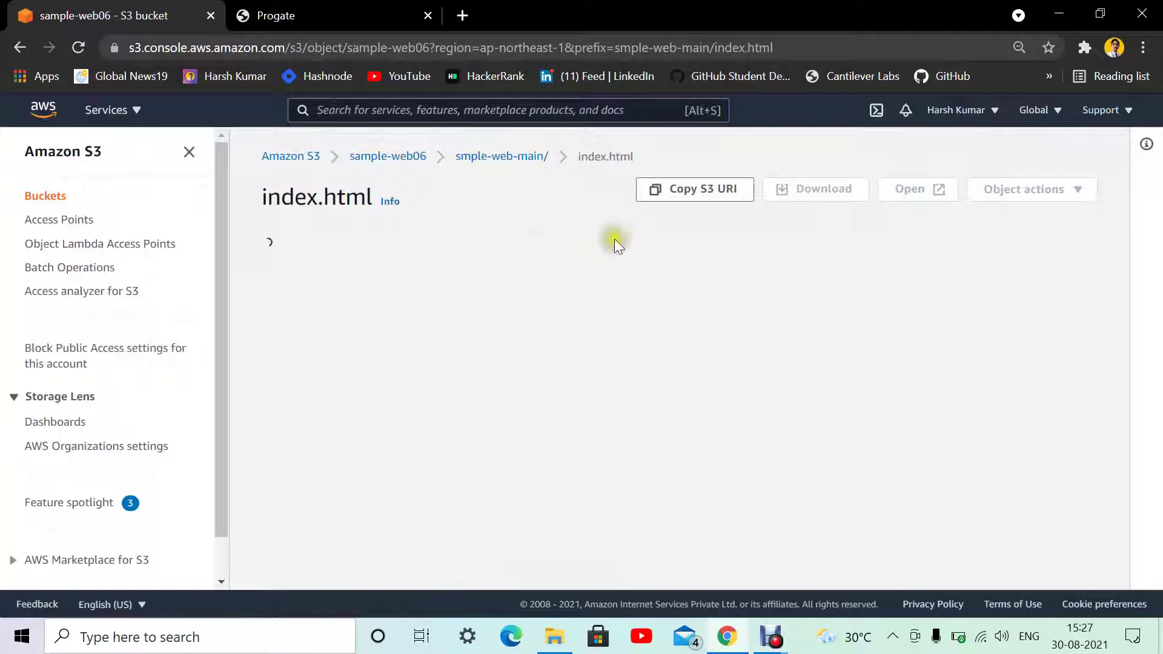
scroll(628, 434, "down", 10)
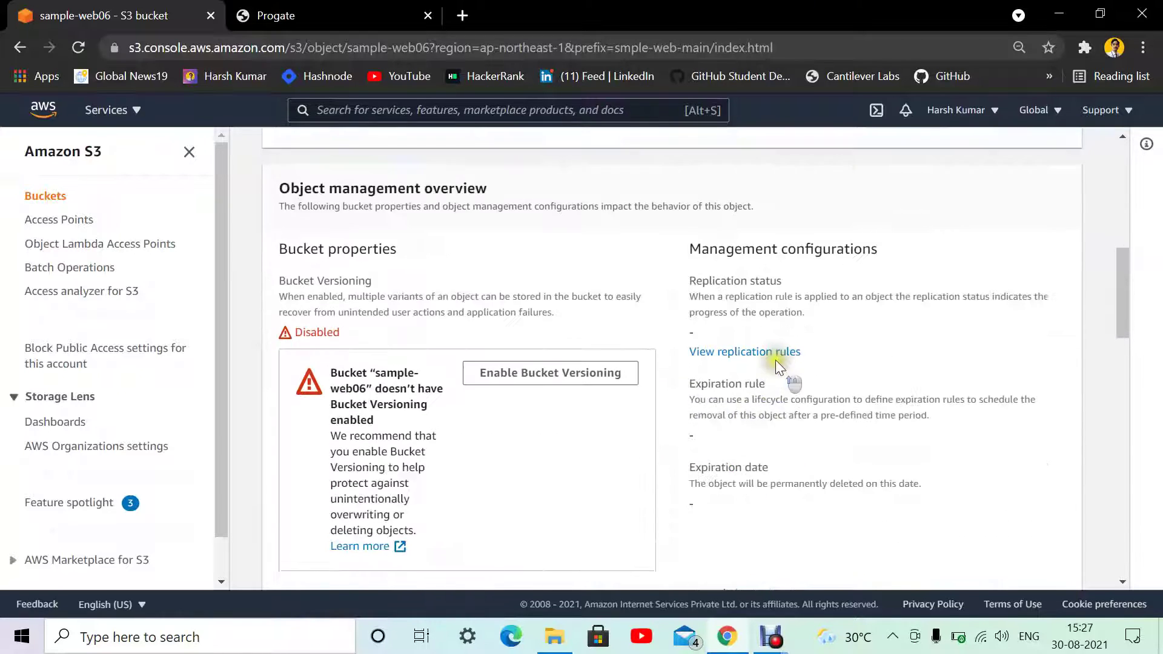
scroll(774, 357, "up", 6)
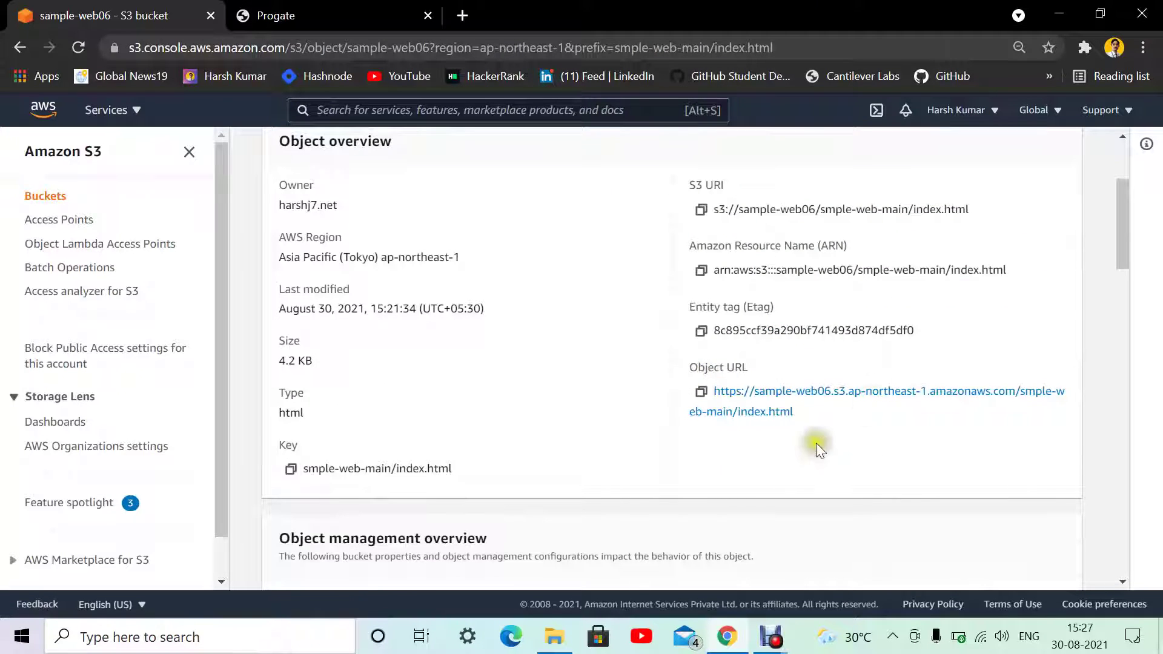
left_click(791, 393)
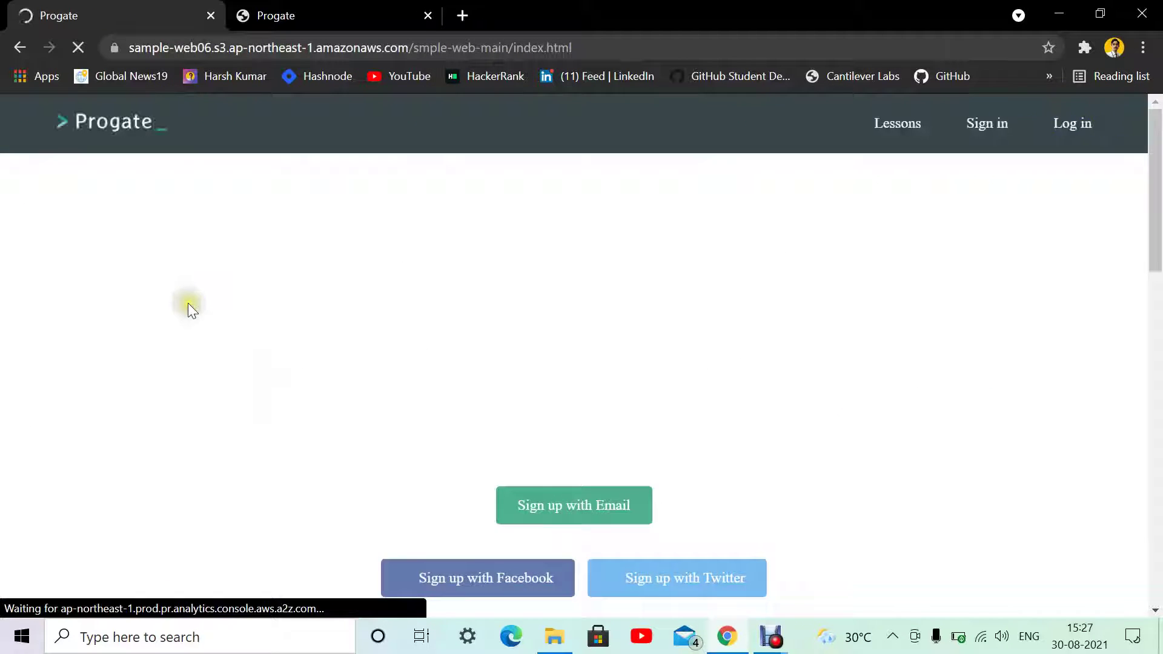
Look through the hosted Progate page from top to bottom and dismiss the low-battery notice.
scroll(501, 304, "down", 3)
scroll(500, 305, "down", 6)
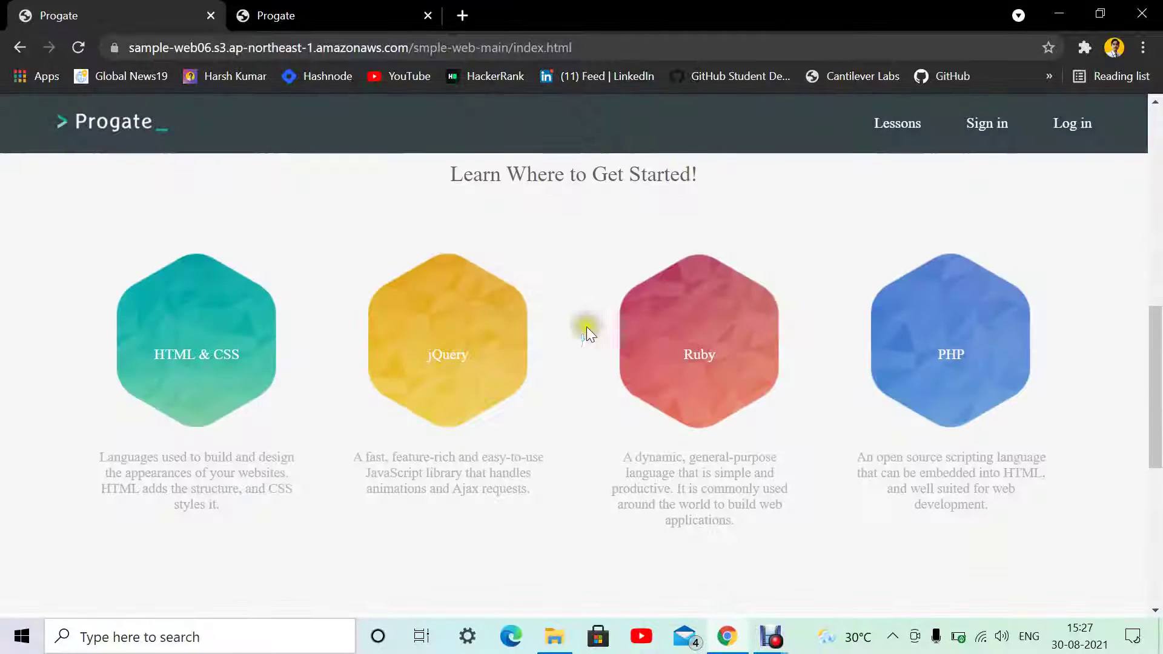
scroll(587, 327, "up", 10)
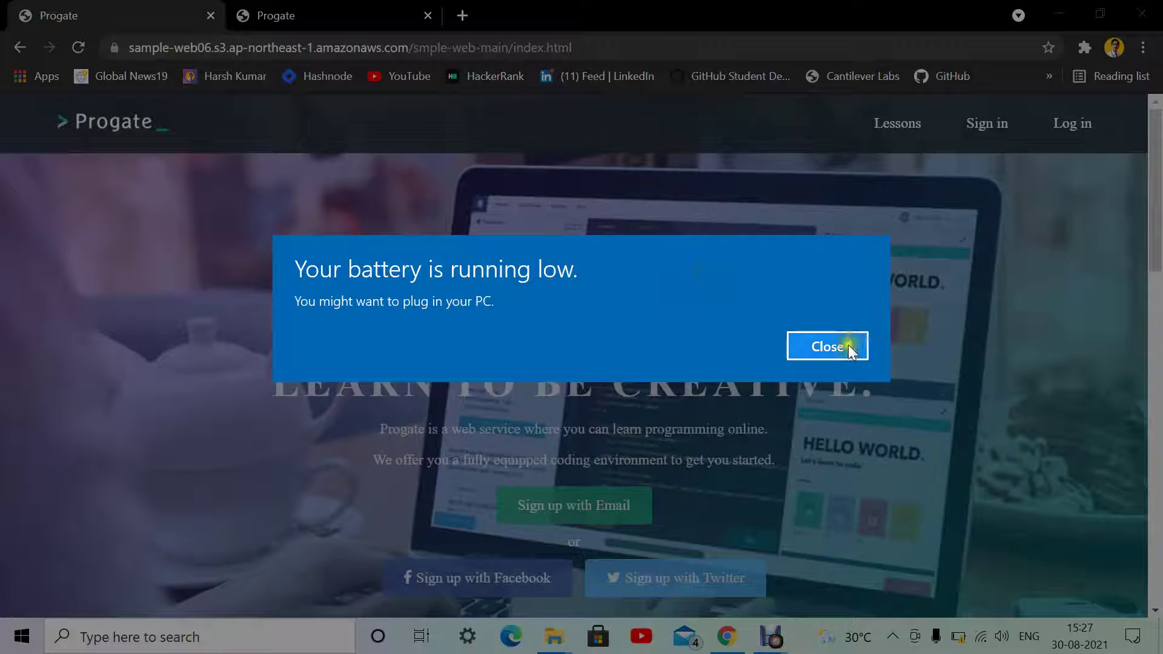
left_click(848, 348)
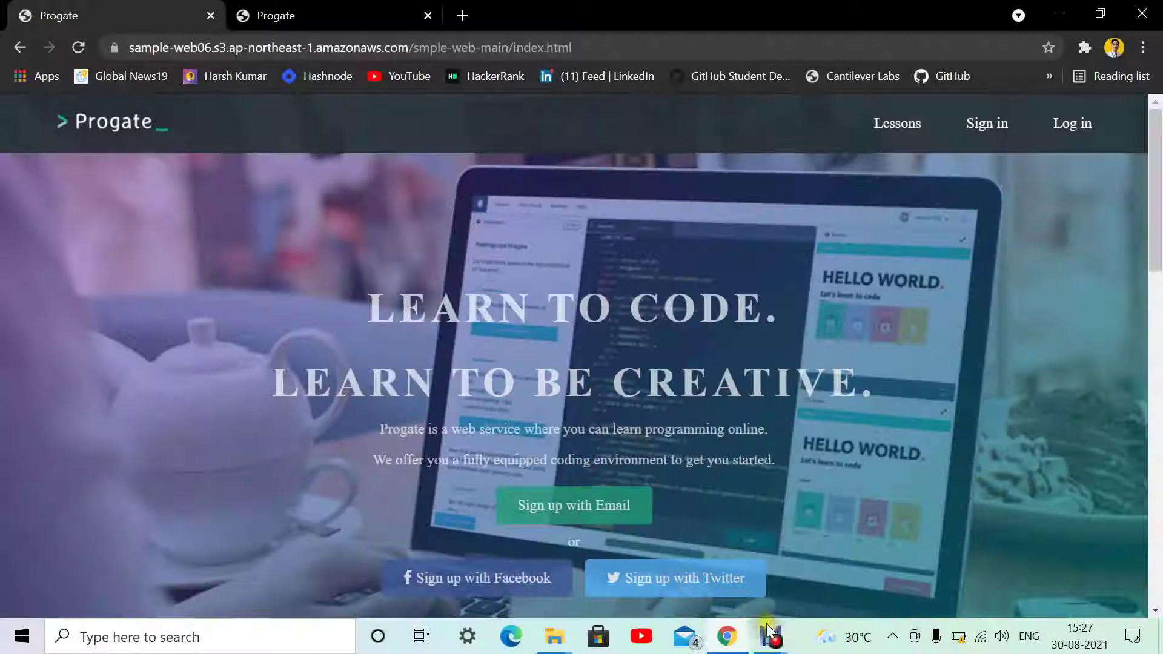
mouse_move(772, 641)
left_click(801, 585)
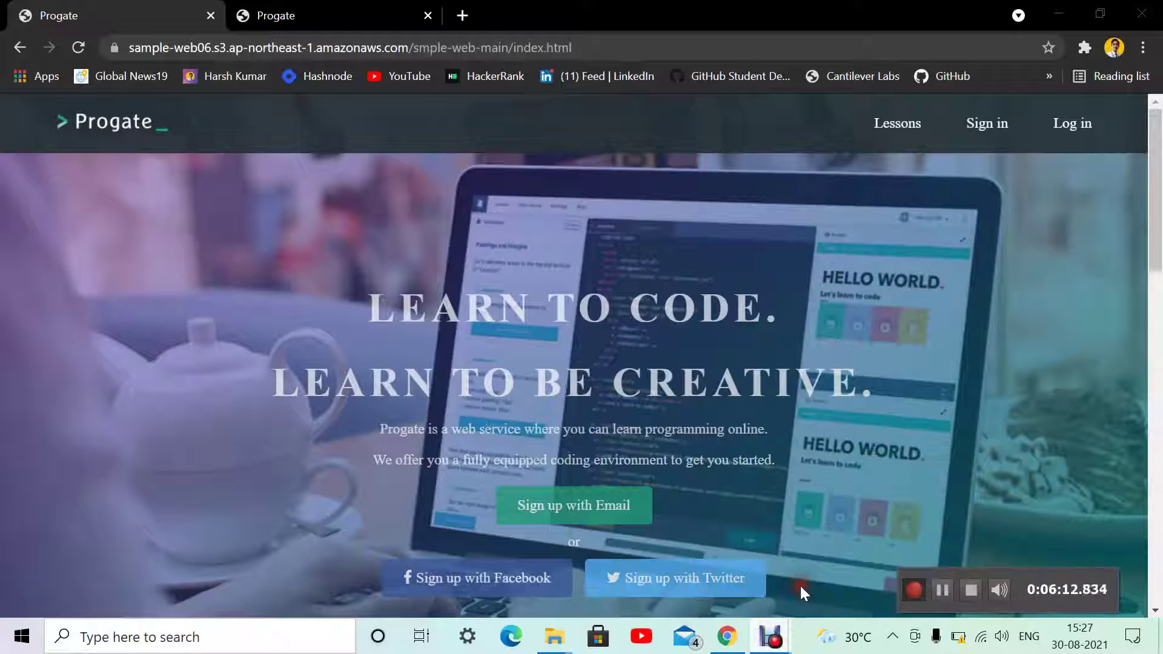